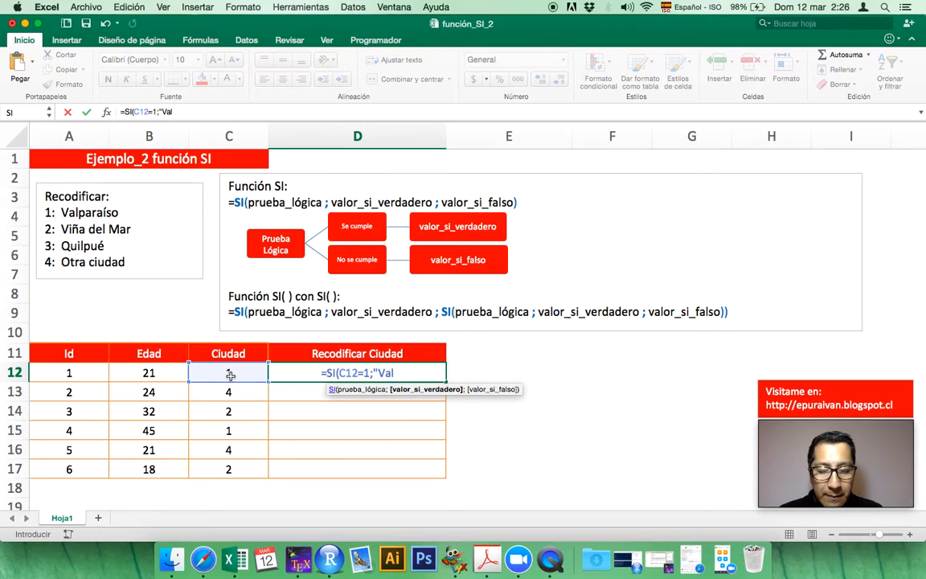
# In D12's formula, complete the first true value "Valparaíso" and nest a SI testing C12=2 that returns "Viña del Mar".
pyautogui.write('paraíso')
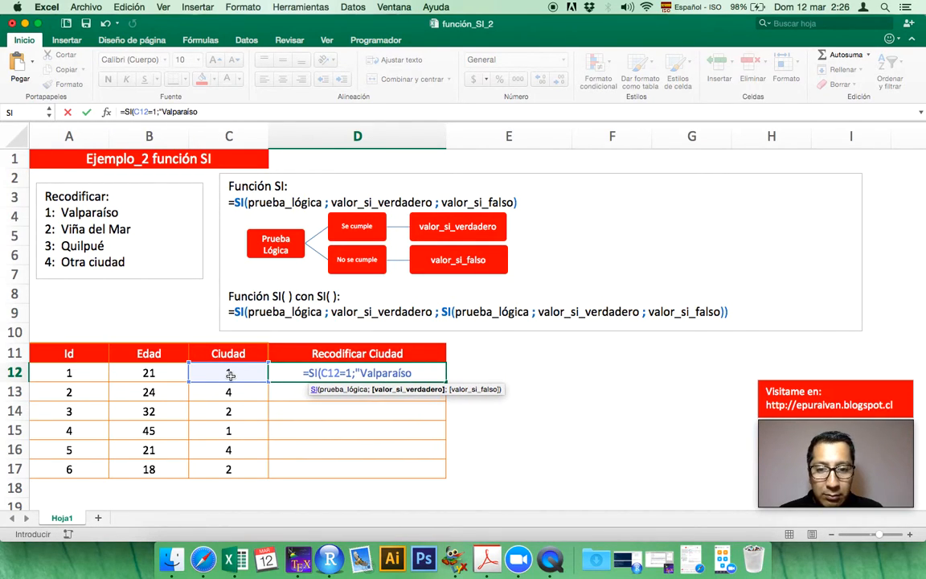
pyautogui.write('";')
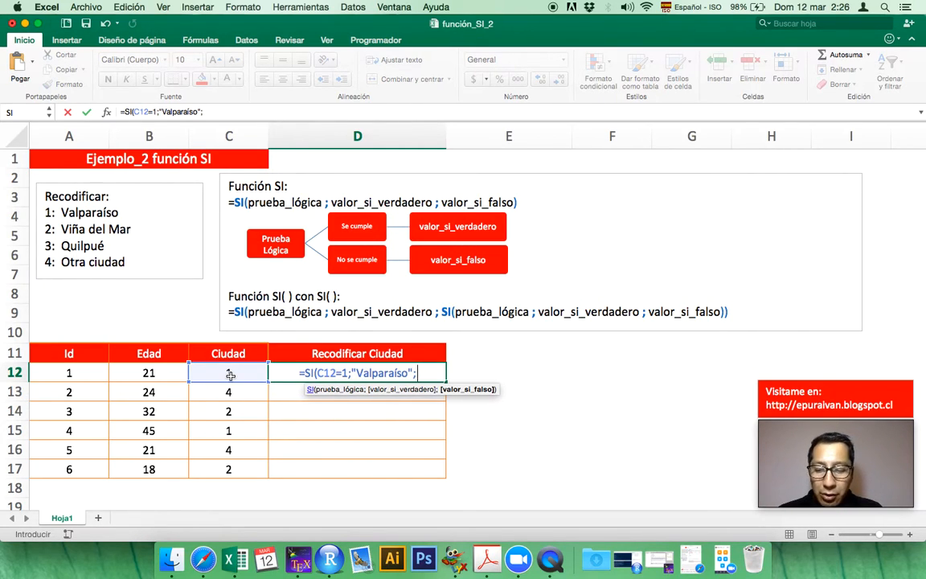
pyautogui.write('si')
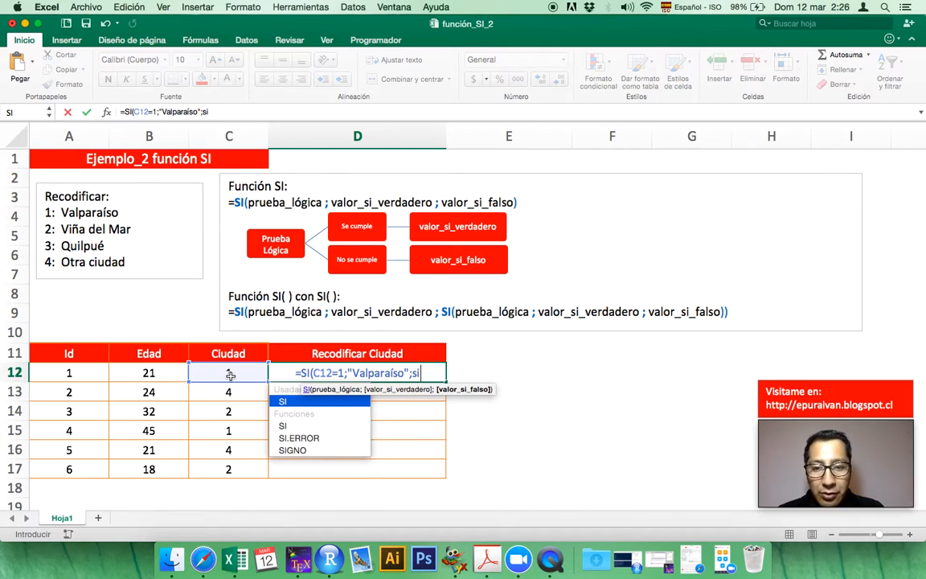
pyautogui.write('(')
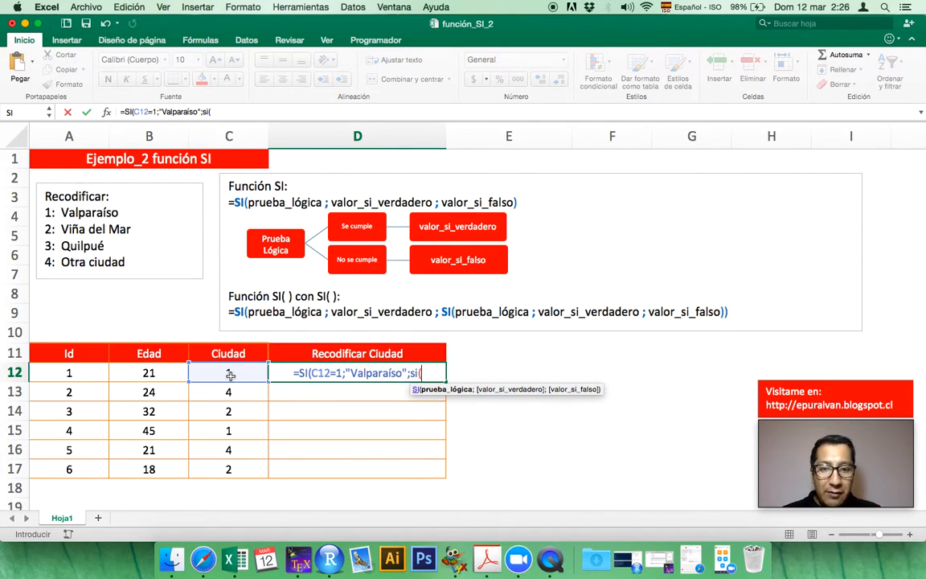
pyautogui.click(230, 374)
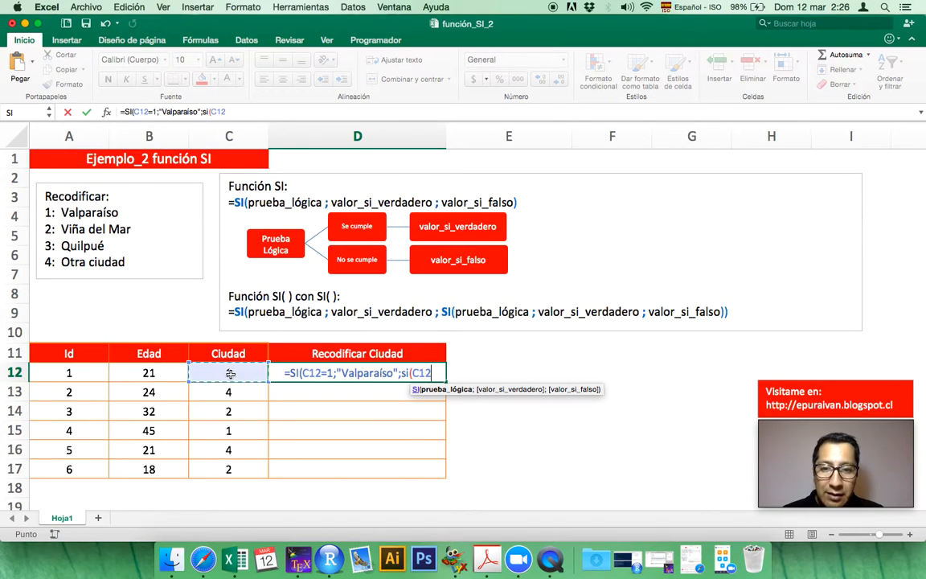
pyautogui.write('=')
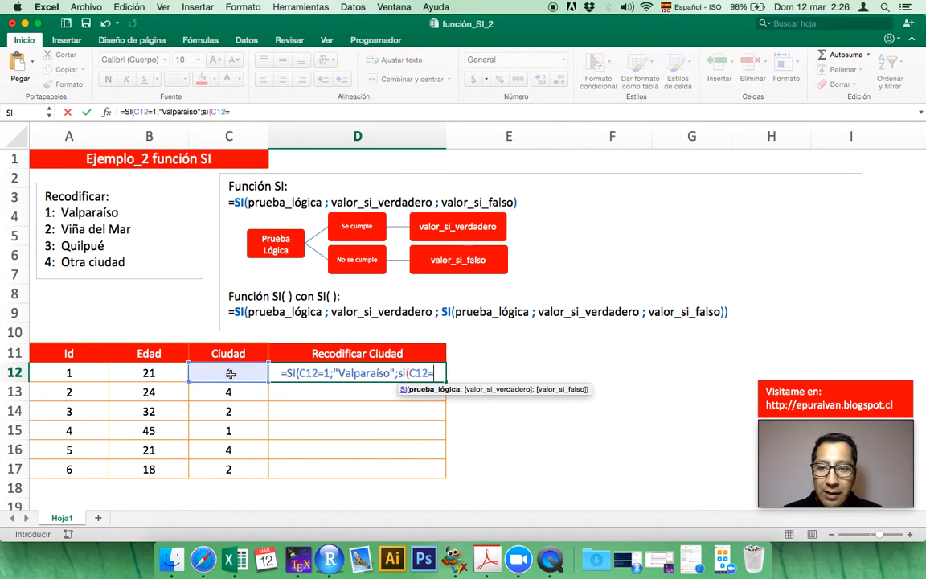
pyautogui.write('2;"')
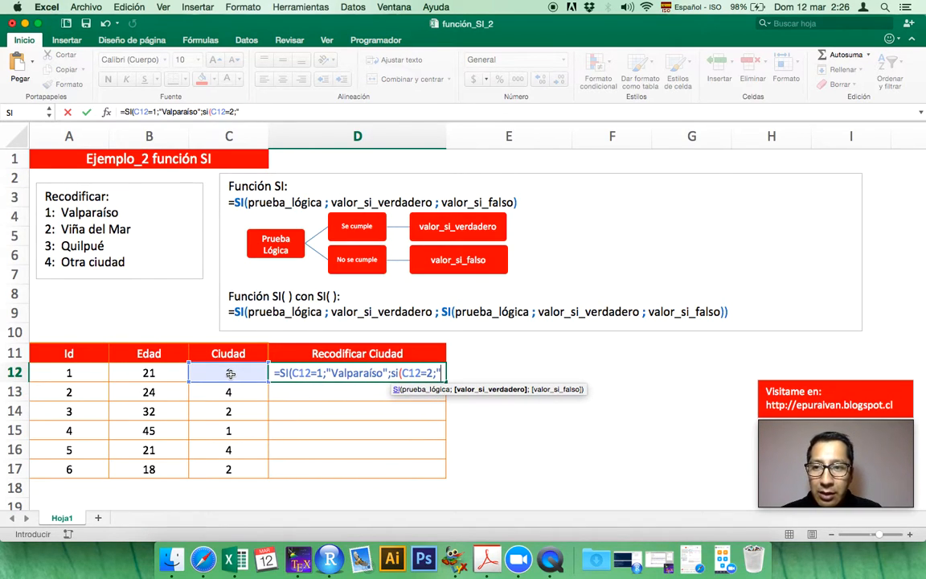
pyautogui.write('Viña')
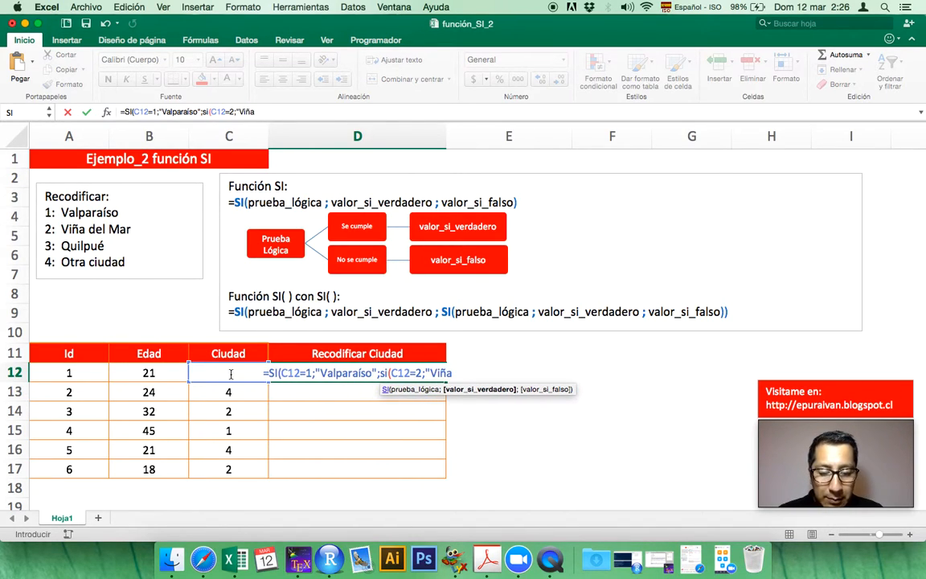
pyautogui.write(' del Ma')
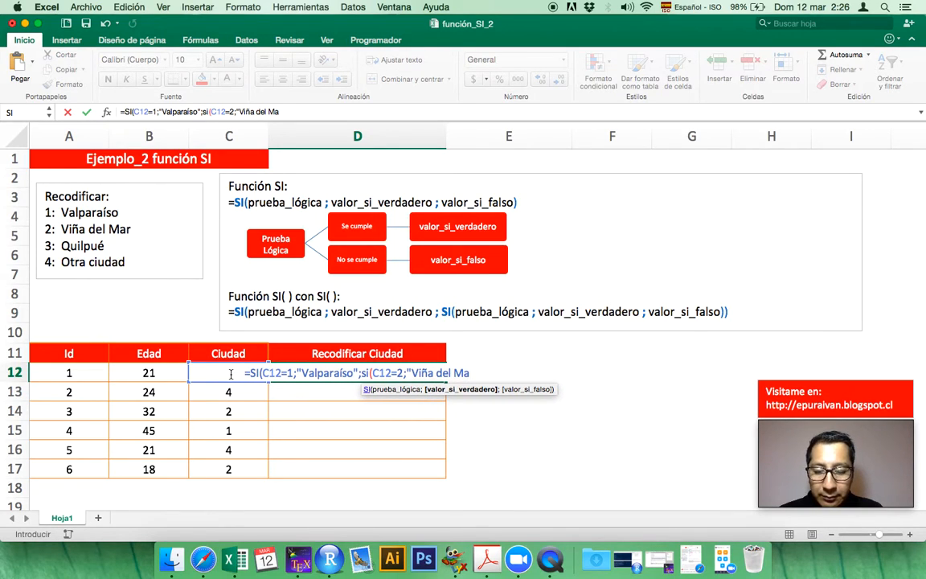
pyautogui.write('r";')
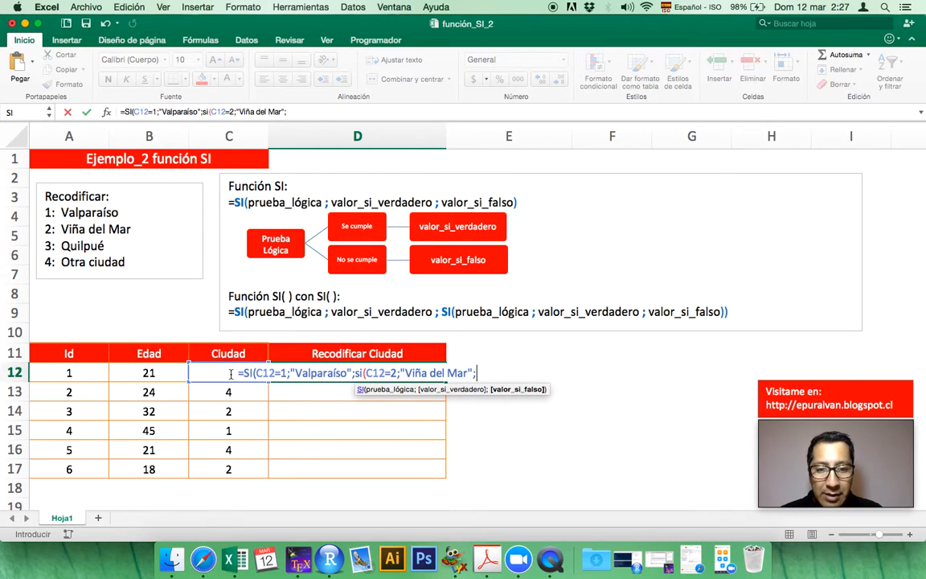
# Nest a third SI as the false value in D12's formula, testing C12=3 and returning "Quilpué".
pyautogui.write('si(')
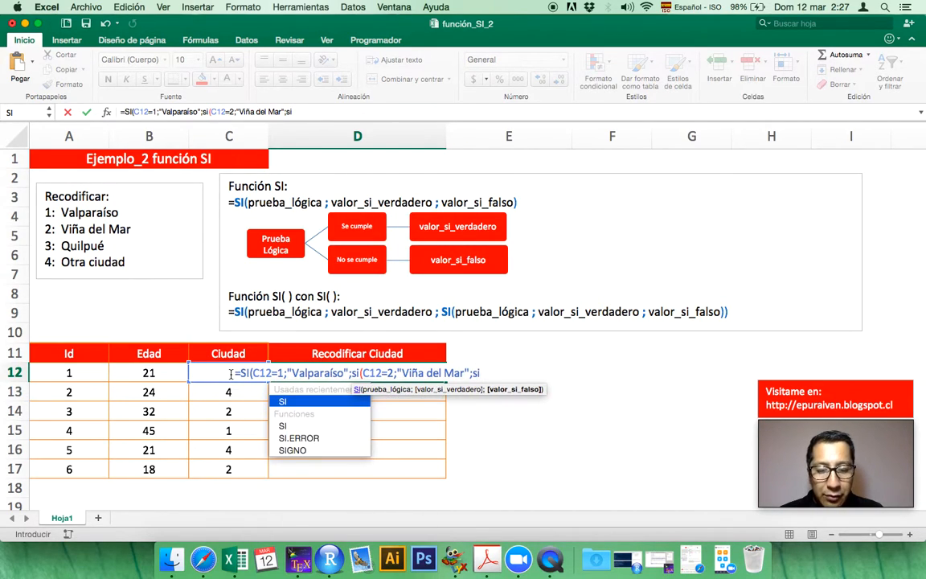
pyautogui.write('c12=')
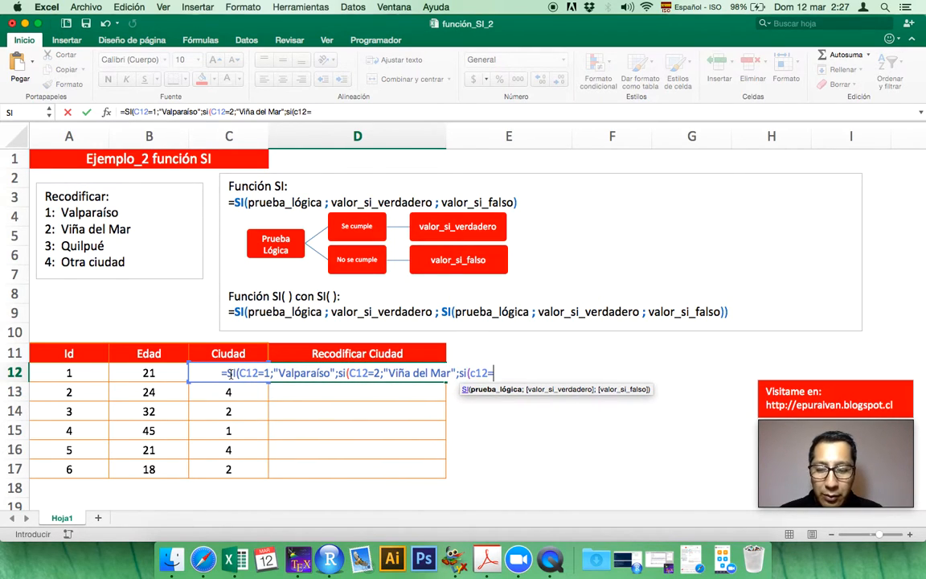
pyautogui.write('3;')
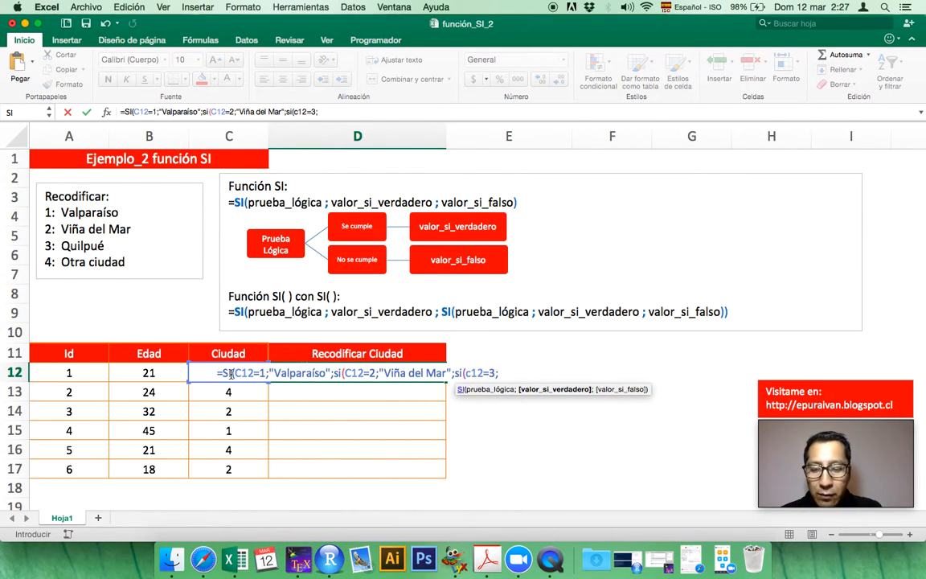
pyautogui.write('"')
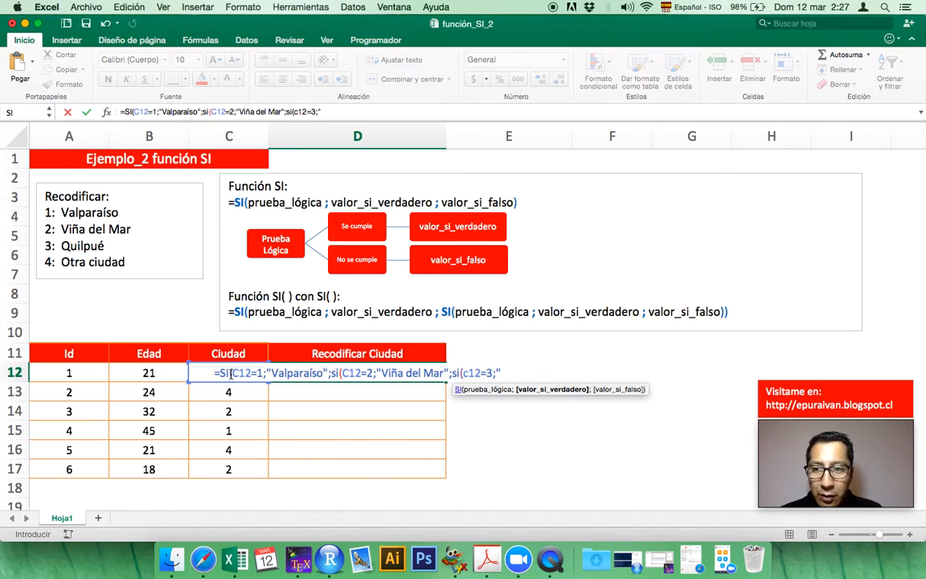
pyautogui.write('Quli')
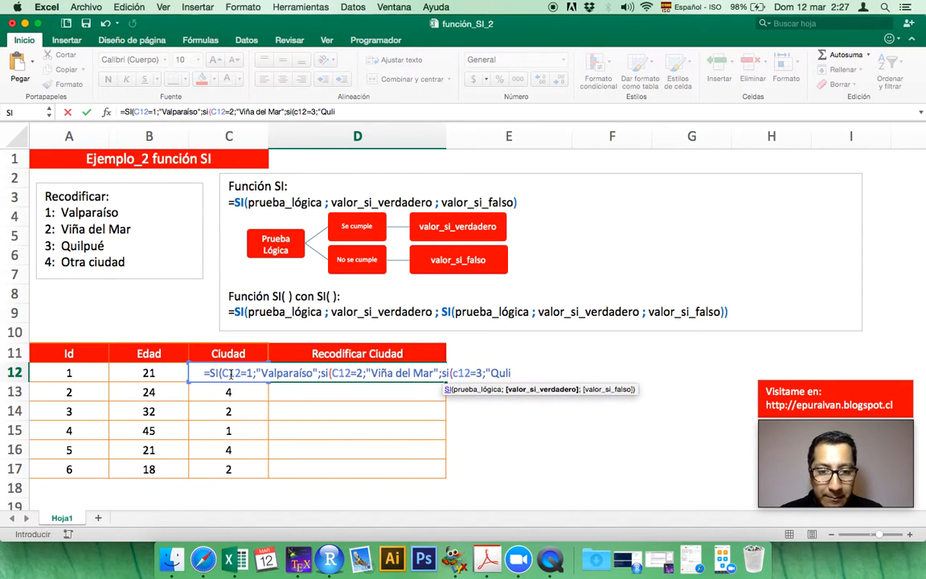
pyautogui.press('BackSpace')
pyautogui.press('BackSpace')
pyautogui.write('ilpué"')
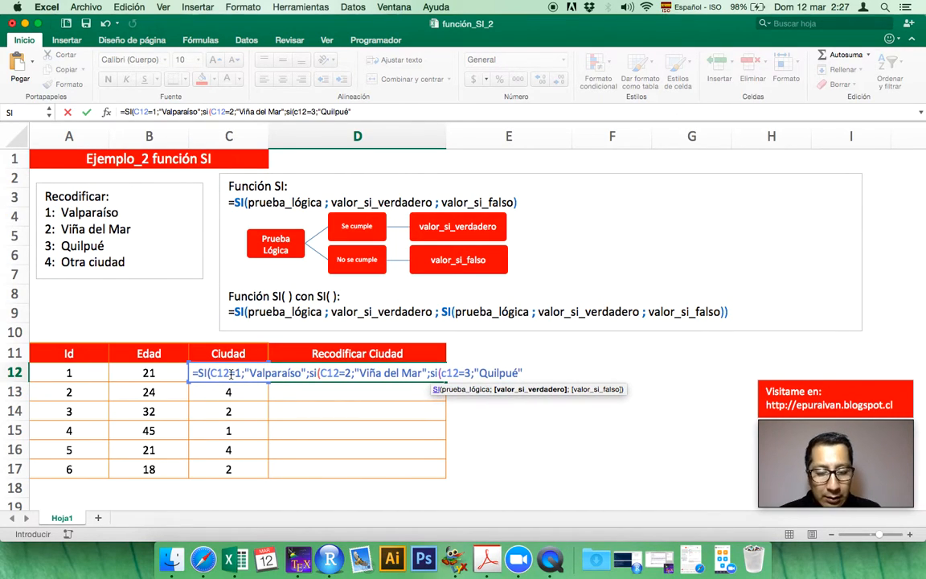
pyautogui.write(';')
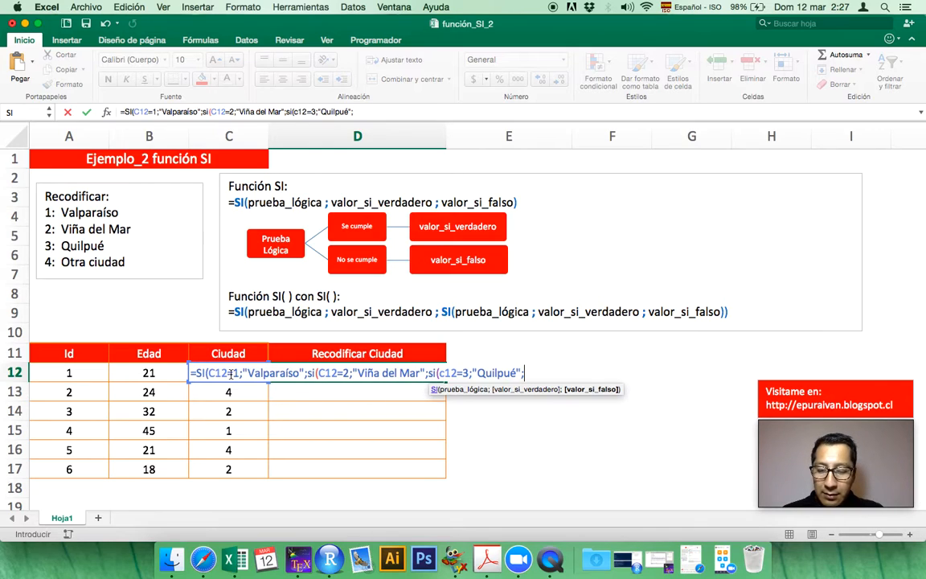
# Enter "Otra ciudad" as the final false value in D12's formula and close all three SI functions.
pyautogui.write('"')
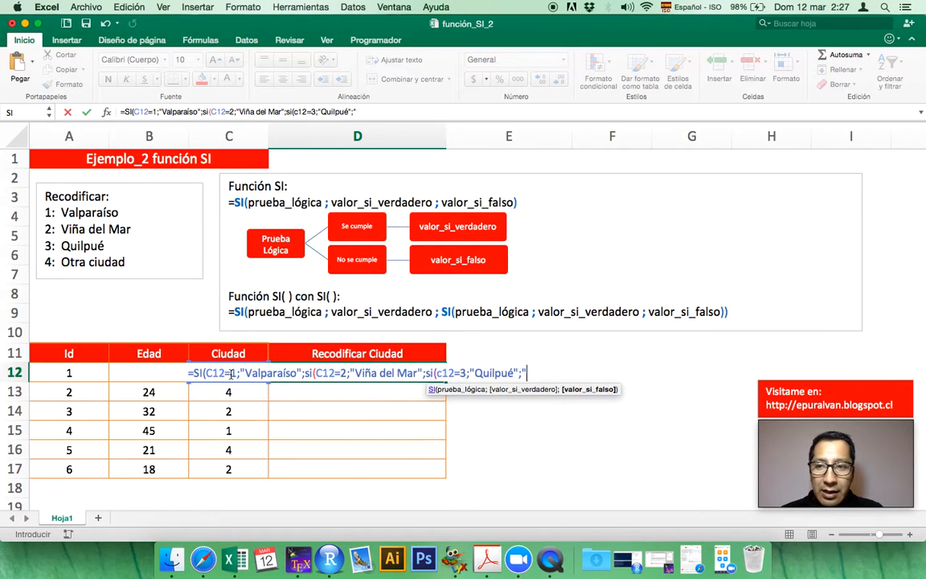
pyautogui.write('Otra')
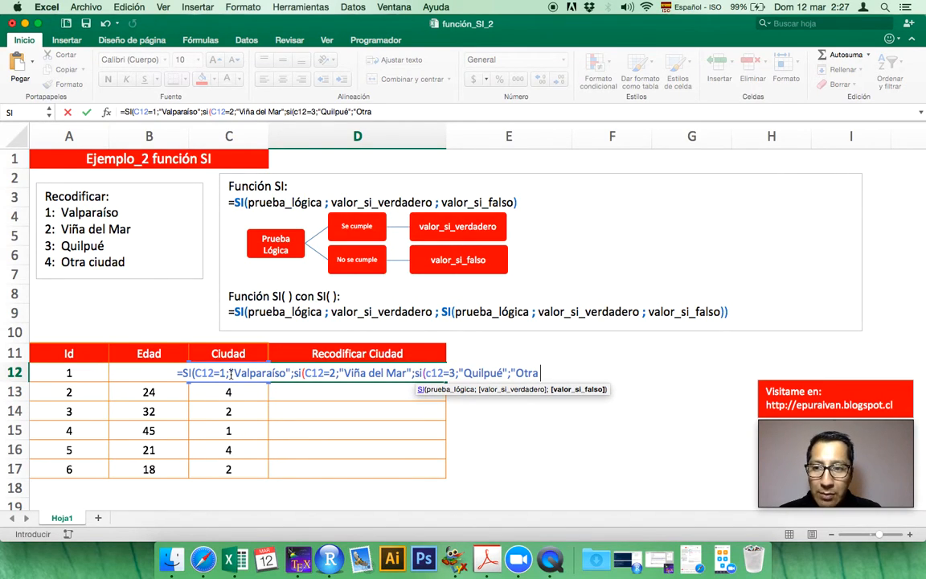
pyautogui.write(' ciudad')
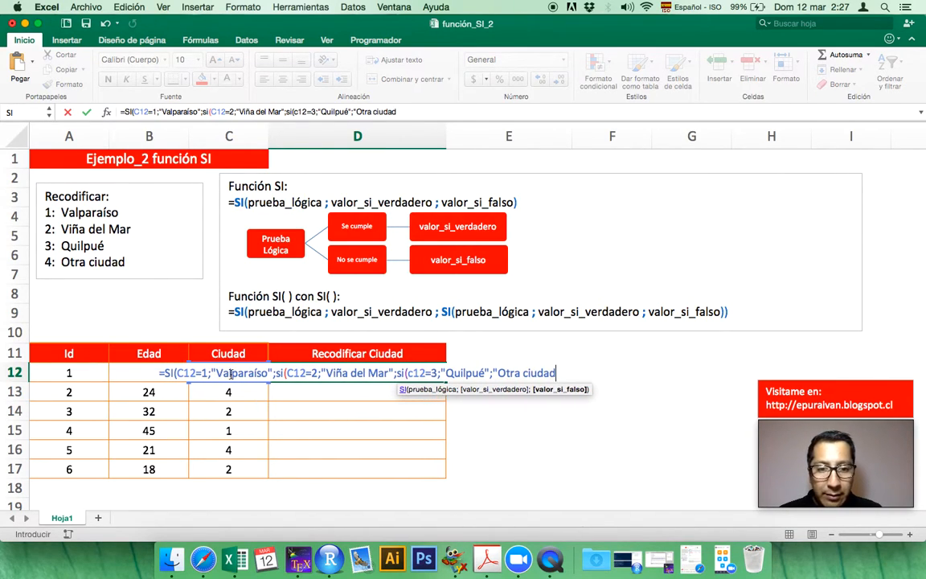
pyautogui.write('")))')
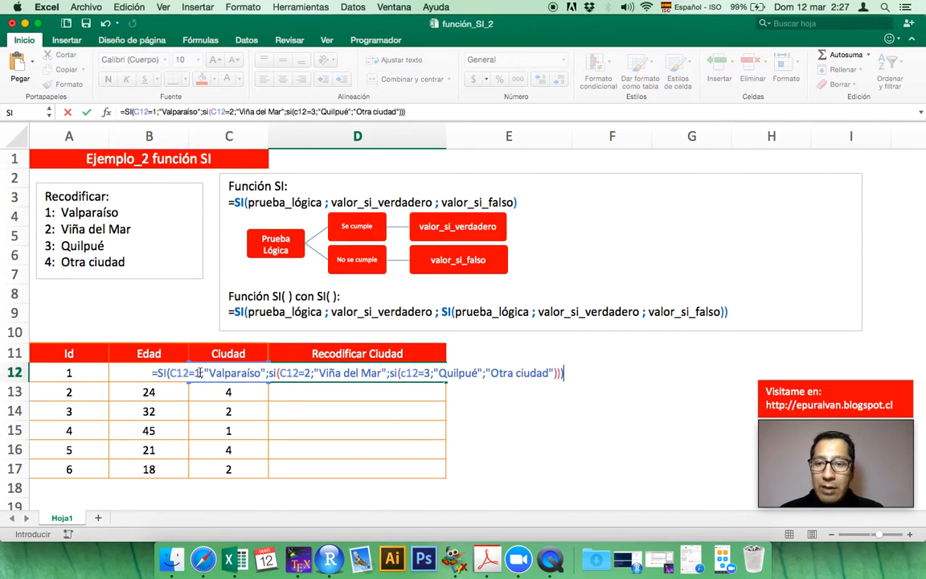
# Review the outer SI in D12's formula: its logical test C12=1, true value "Valparaíso" and false-value argument.
pyautogui.click(198, 372)
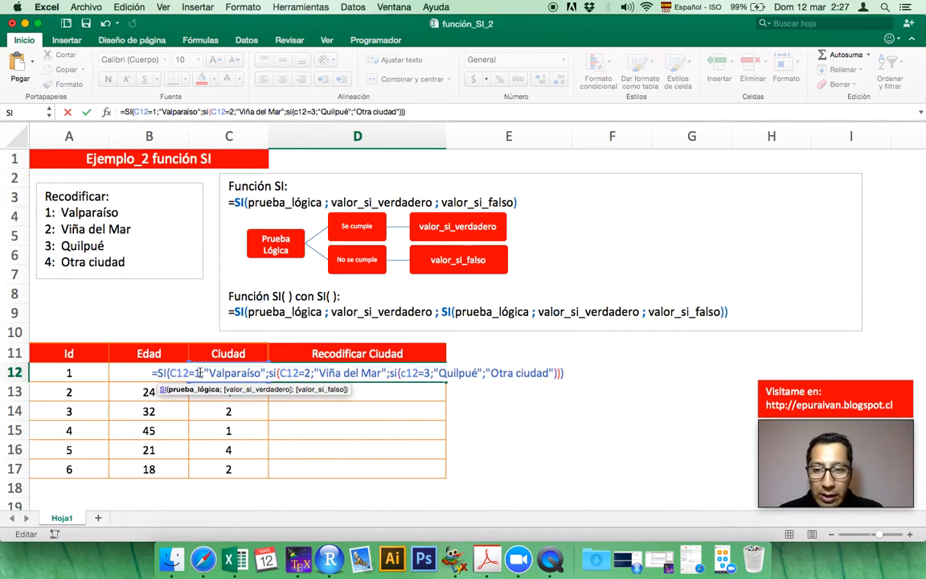
pyautogui.moveTo(198, 372); pyautogui.dragTo(170, 373)
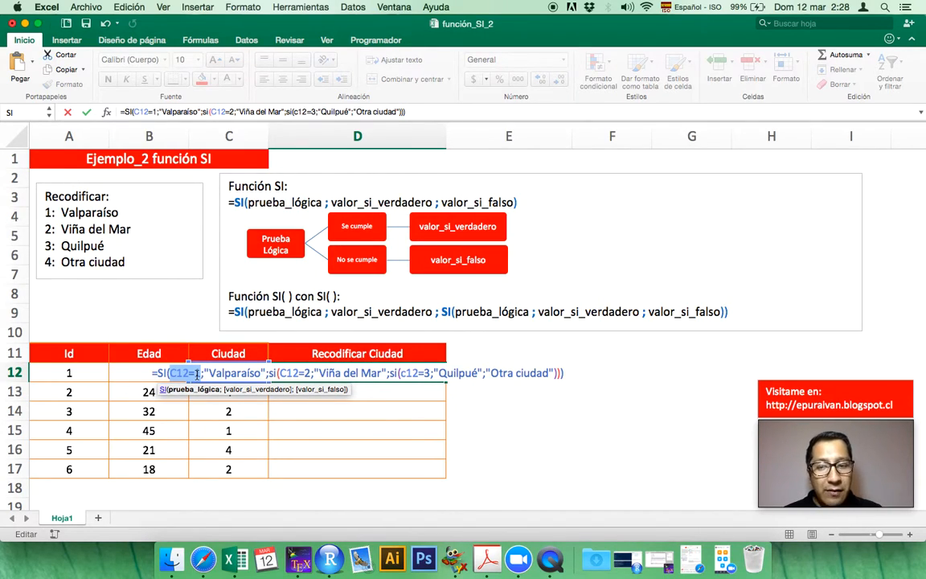
pyautogui.click(206, 372)
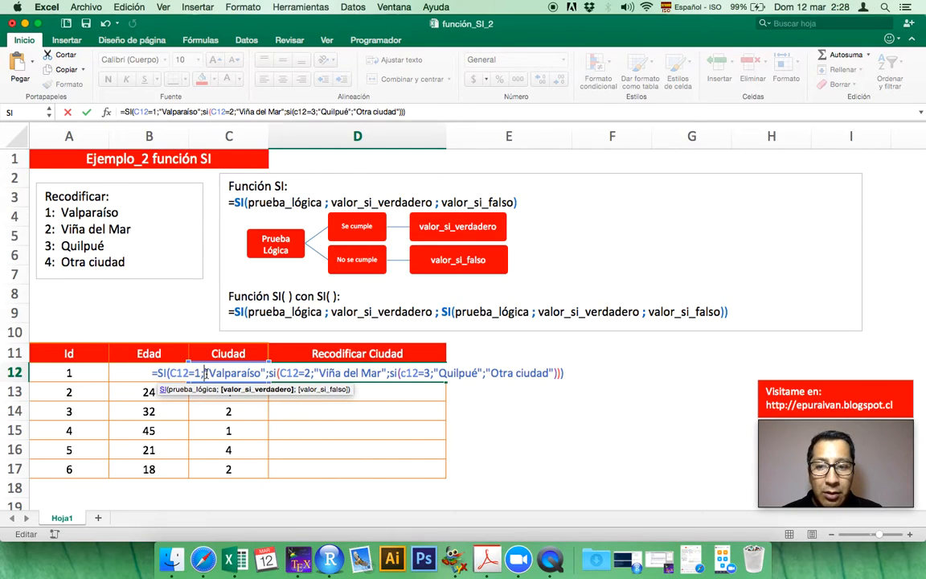
pyautogui.moveTo(206, 373); pyautogui.dragTo(264, 373)
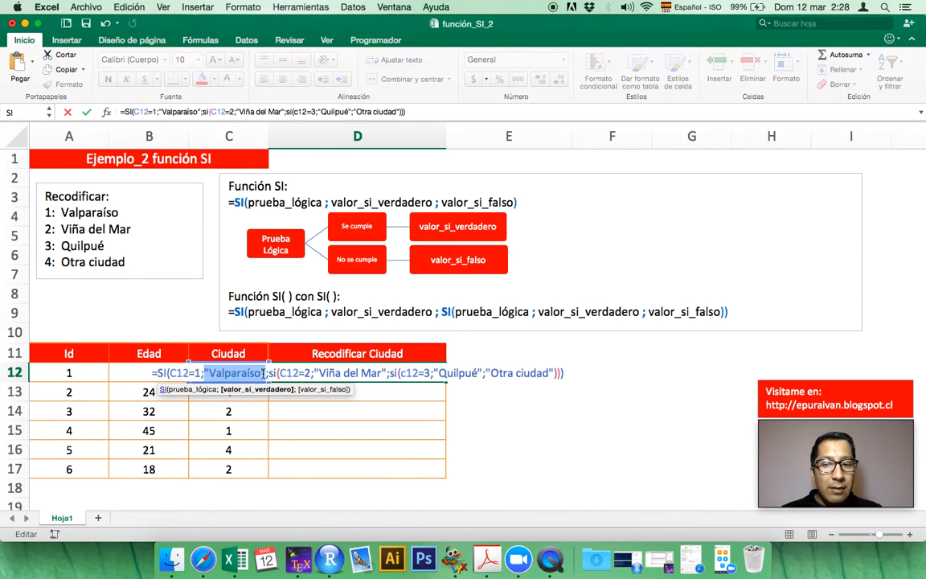
pyautogui.click(197, 373)
pyautogui.moveTo(198, 372); pyautogui.dragTo(172, 371)
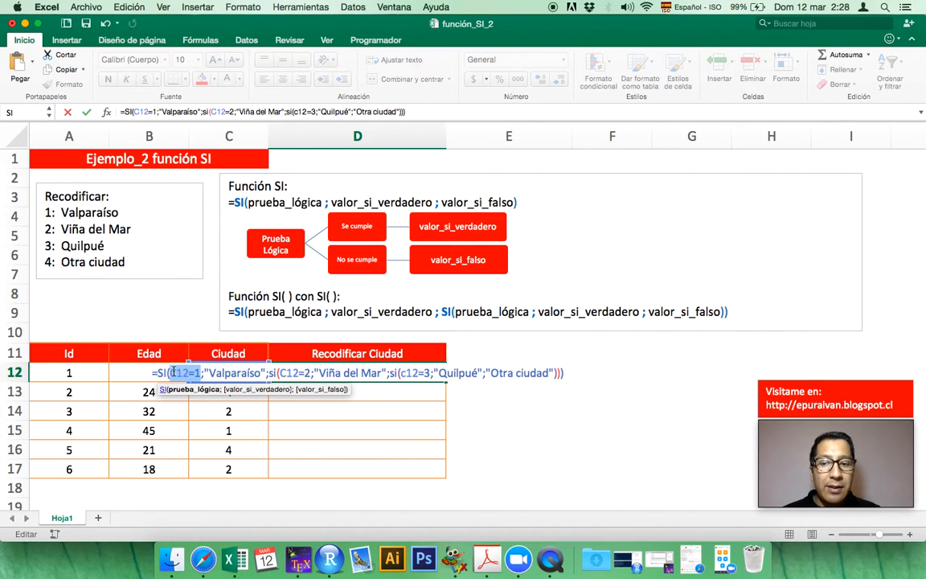
pyautogui.click(269, 373)
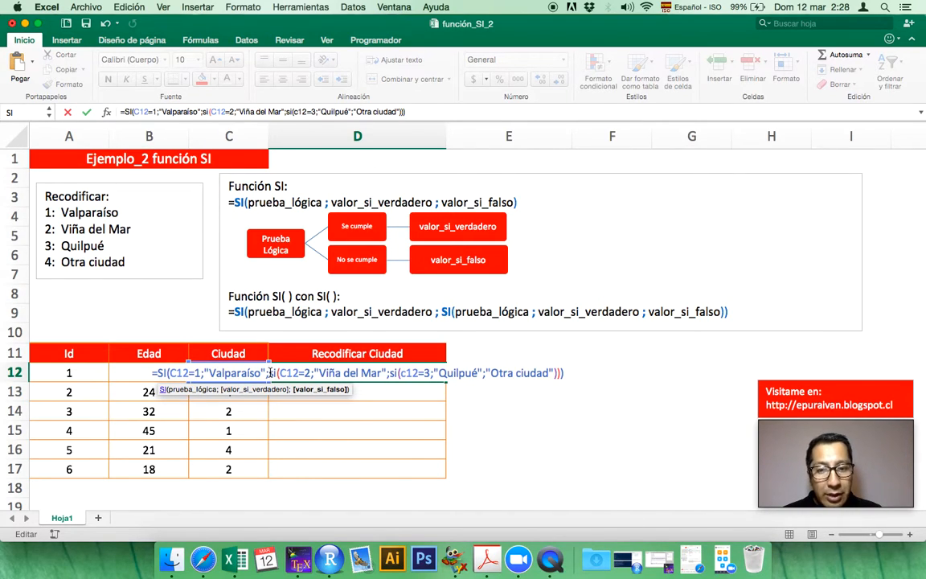
# Review the two nested SI functions in D12's formula, checking the tests for codes 2 and 3 and their true and false values.
pyautogui.moveTo(311, 373); pyautogui.dragTo(283, 372)
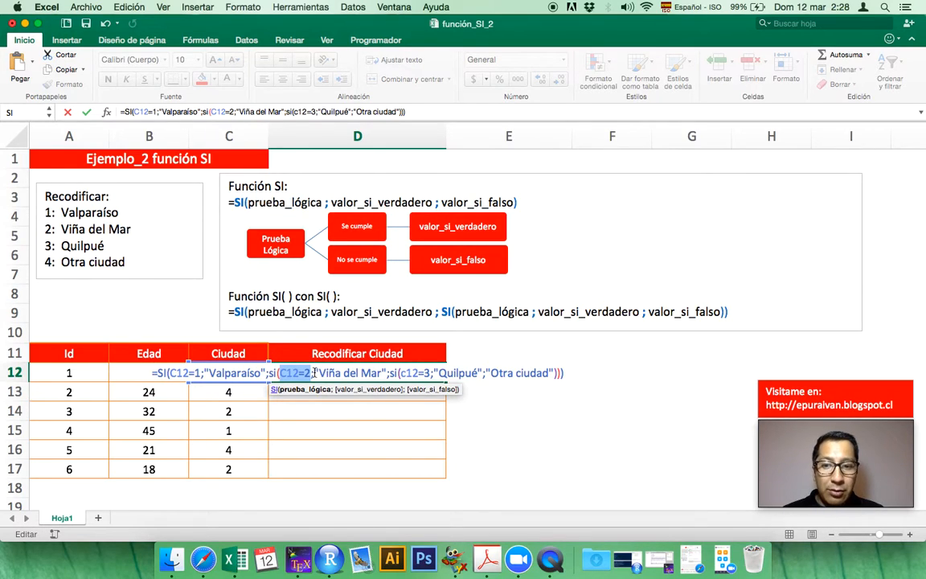
pyautogui.moveTo(315, 372); pyautogui.dragTo(386, 368)
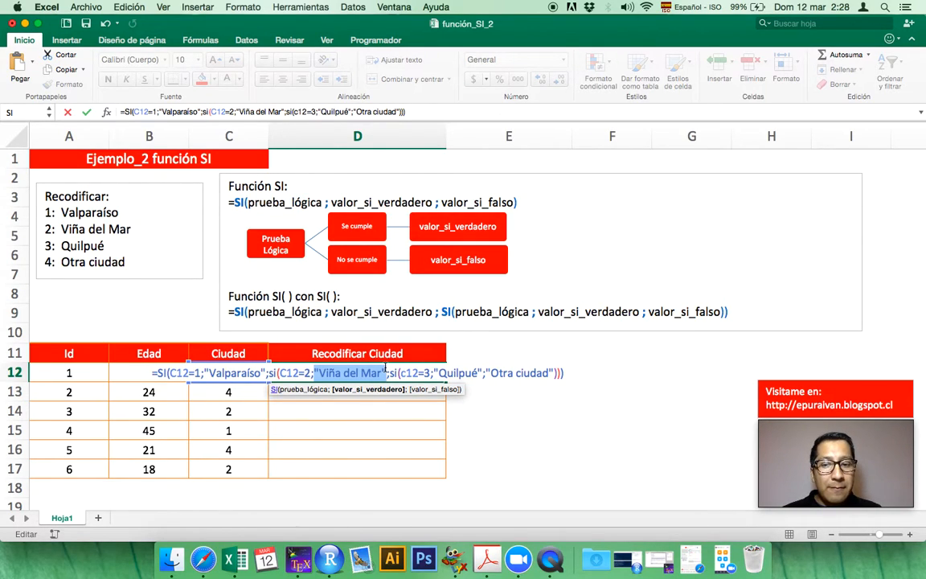
pyautogui.moveTo(311, 372); pyautogui.dragTo(280, 372)
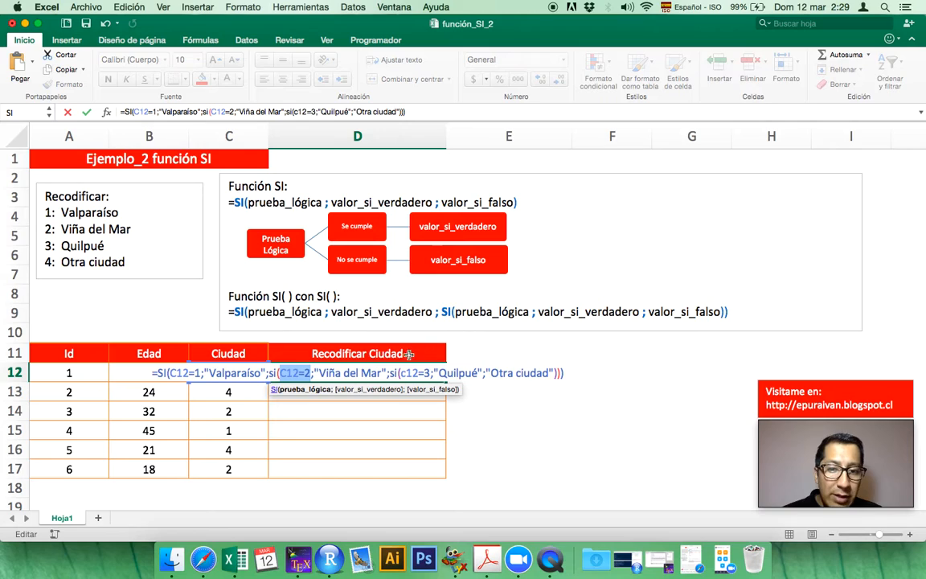
pyautogui.click(391, 371)
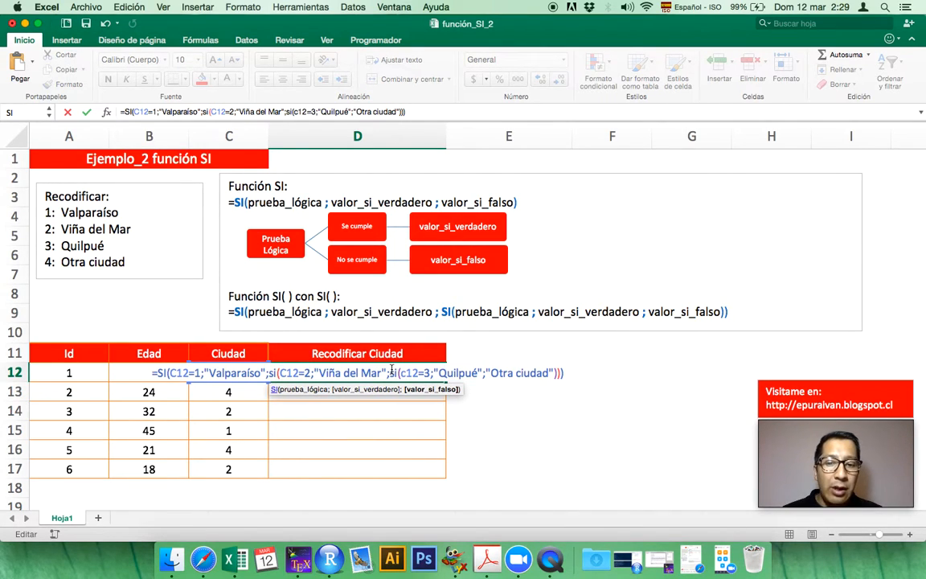
pyautogui.click(431, 373)
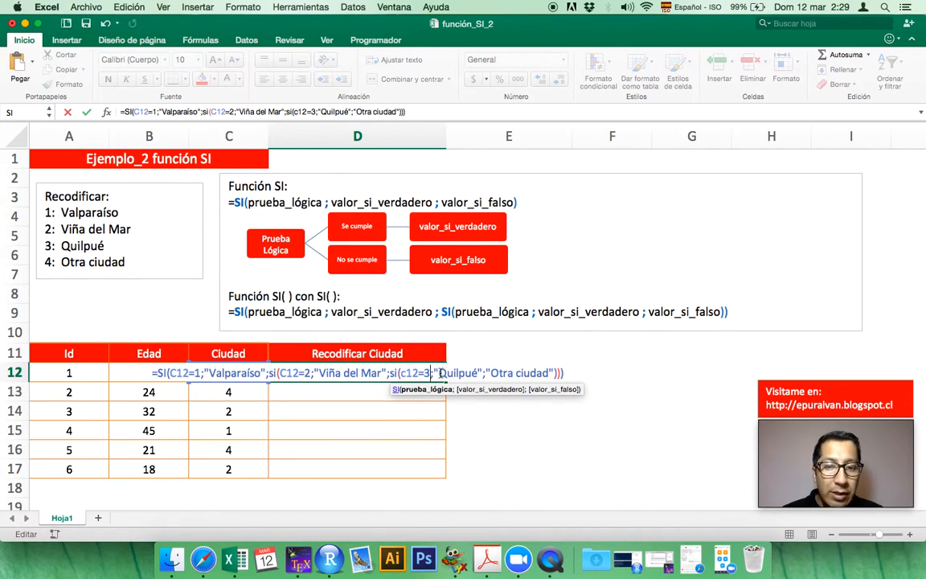
pyautogui.click(436, 373)
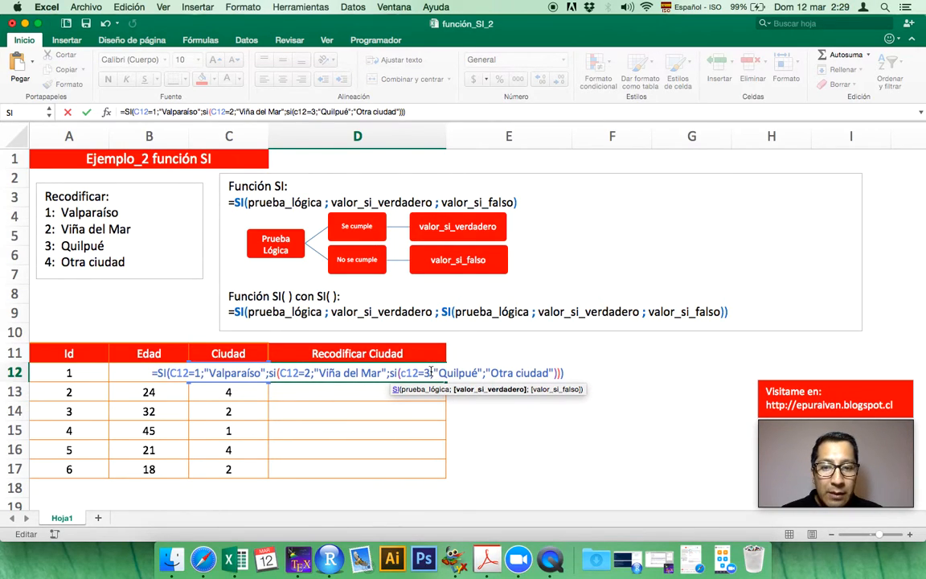
pyautogui.moveTo(432, 373); pyautogui.dragTo(401, 373)
pyautogui.moveTo(402, 372); pyautogui.dragTo(421, 371)
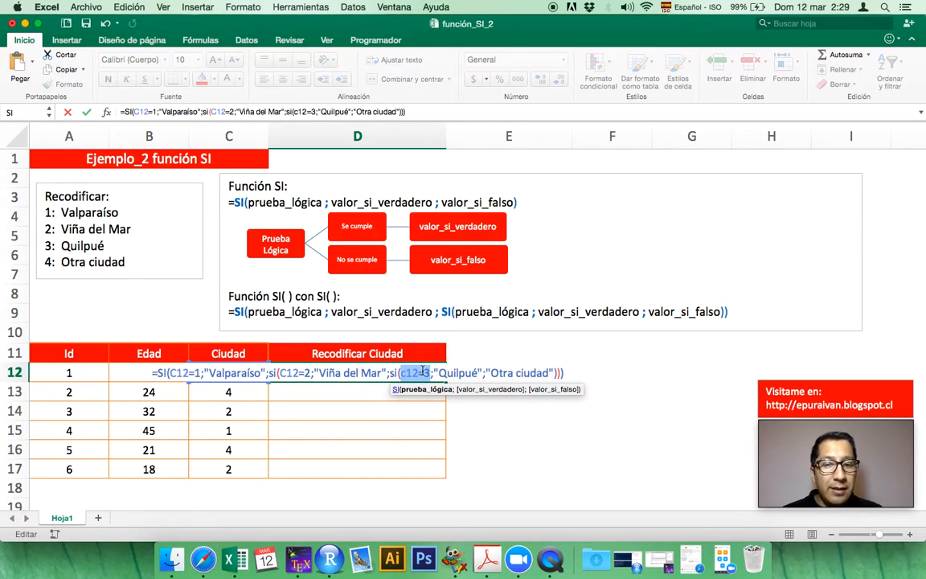
pyautogui.click(493, 372)
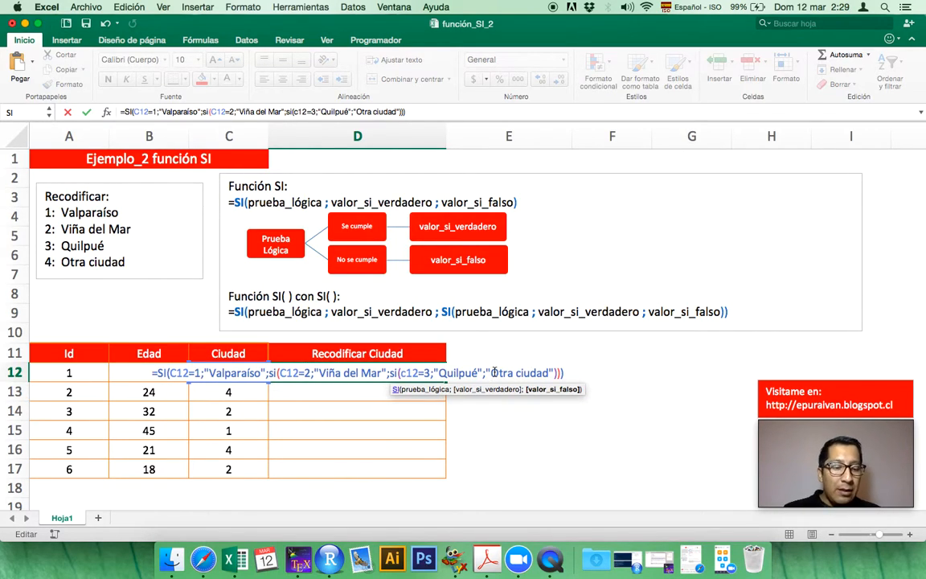
# Confirm the nested SI formula in D12 and fill it down the Recodificar Ciudad column to D17.
pyautogui.press('Return')
pyautogui.click(413, 374)
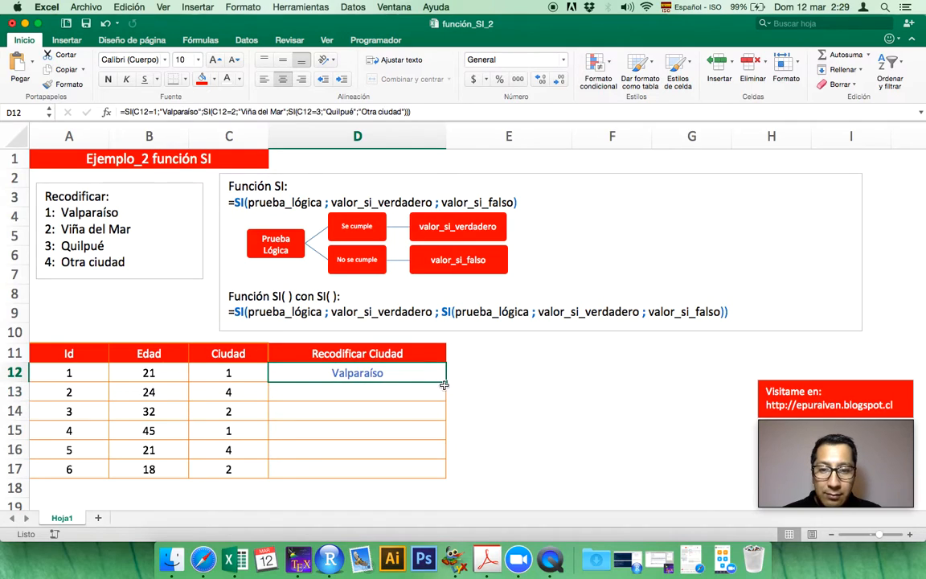
pyautogui.doubleClick(444, 385)
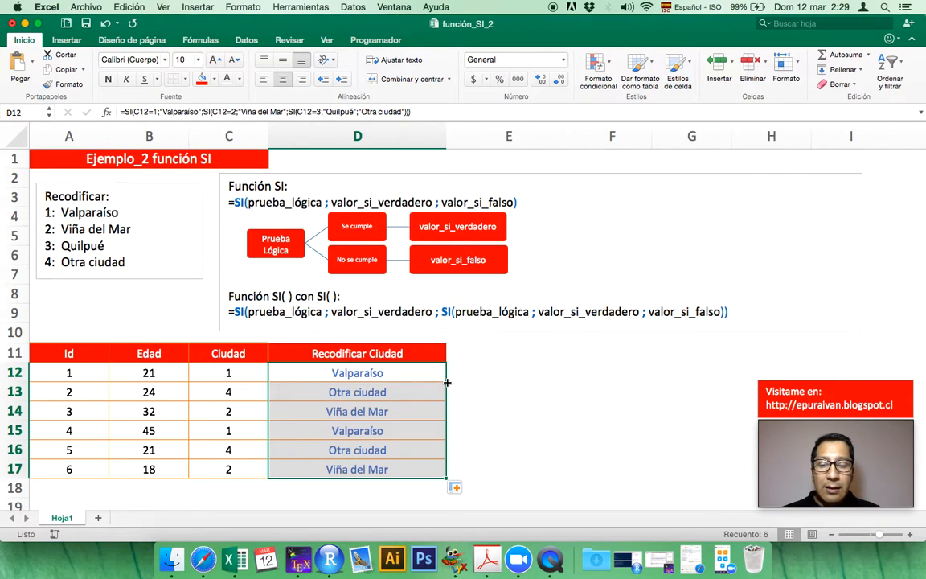
pyautogui.click(427, 372)
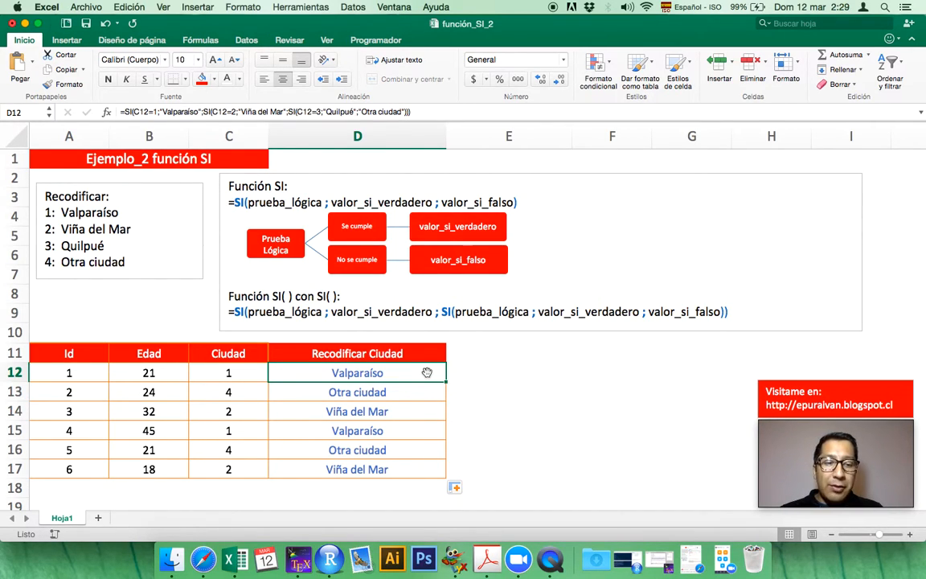
# Set the Ciudad code in C12 to 10 to test the formula with a code outside the list.
pyautogui.click(252, 373)
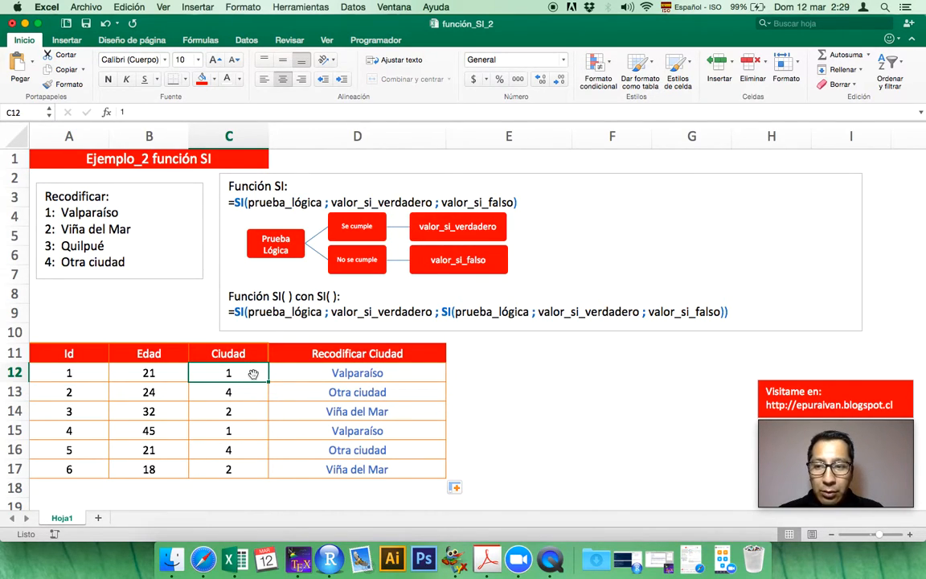
pyautogui.click(94, 373)
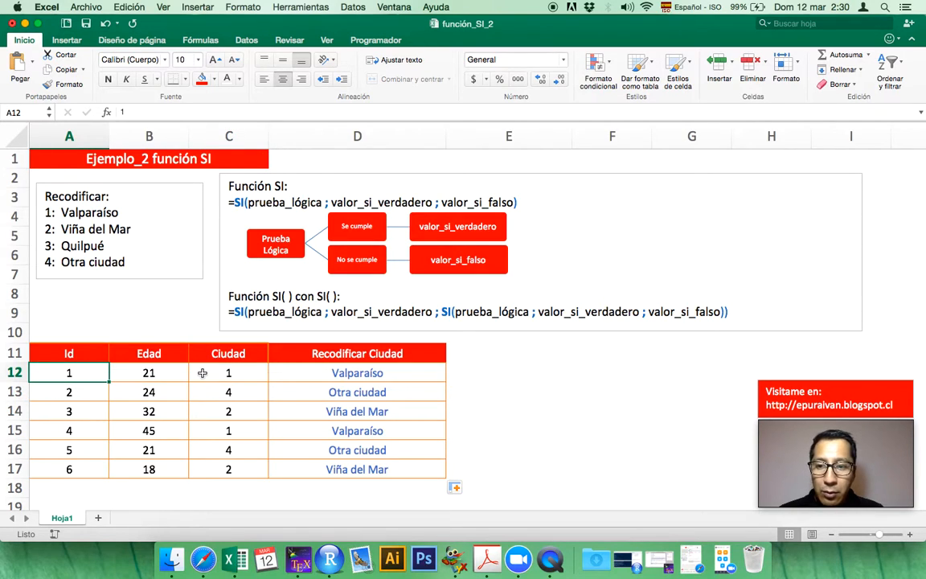
pyautogui.click(227, 373)
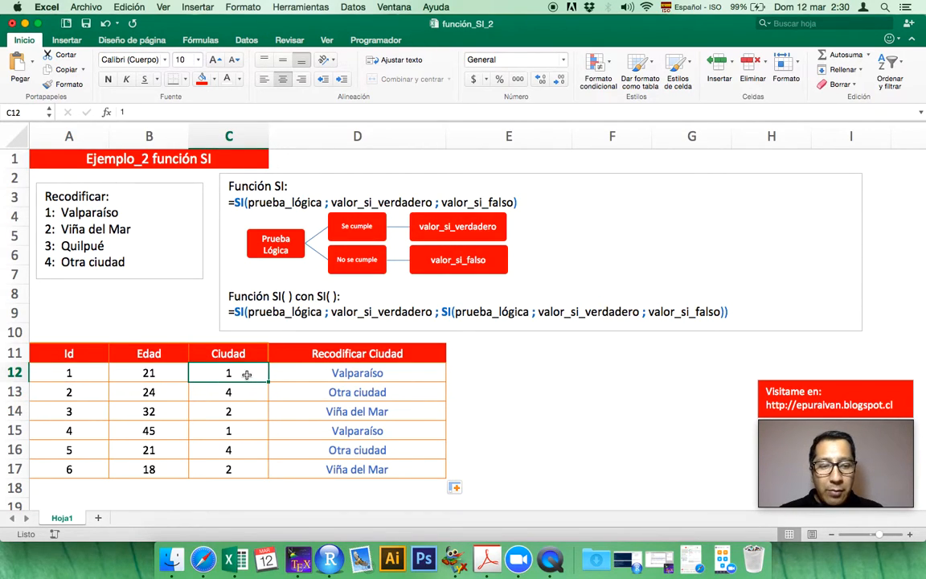
pyautogui.write('10')
pyautogui.press('Return')
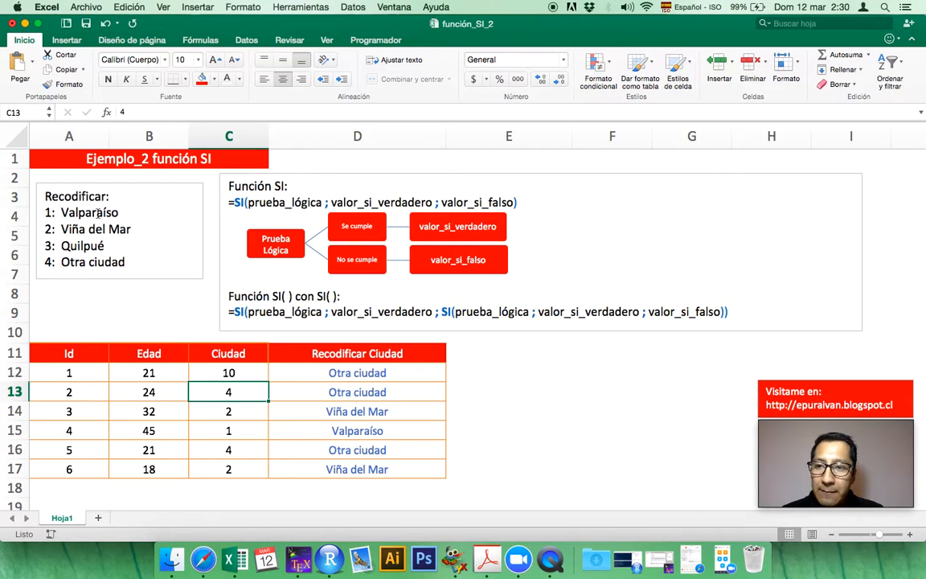
# Review codes 1 to 4 in the Recodificar list, comparing them with the test code in C12 and its recoded value in D12.
pyautogui.moveTo(119, 213); pyautogui.dragTo(45, 213)
pyautogui.moveTo(131, 229); pyautogui.dragTo(47, 229)
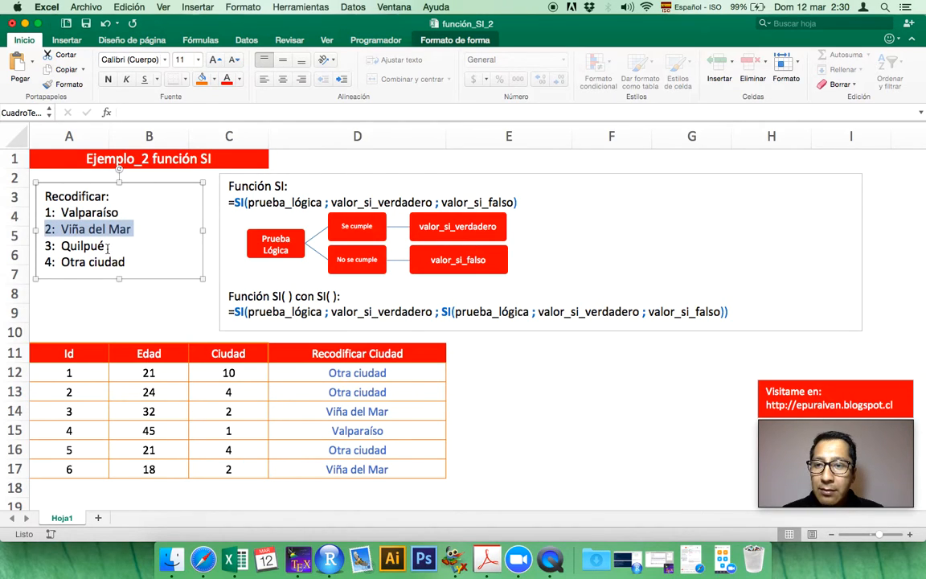
pyautogui.moveTo(107, 245); pyautogui.dragTo(47, 245)
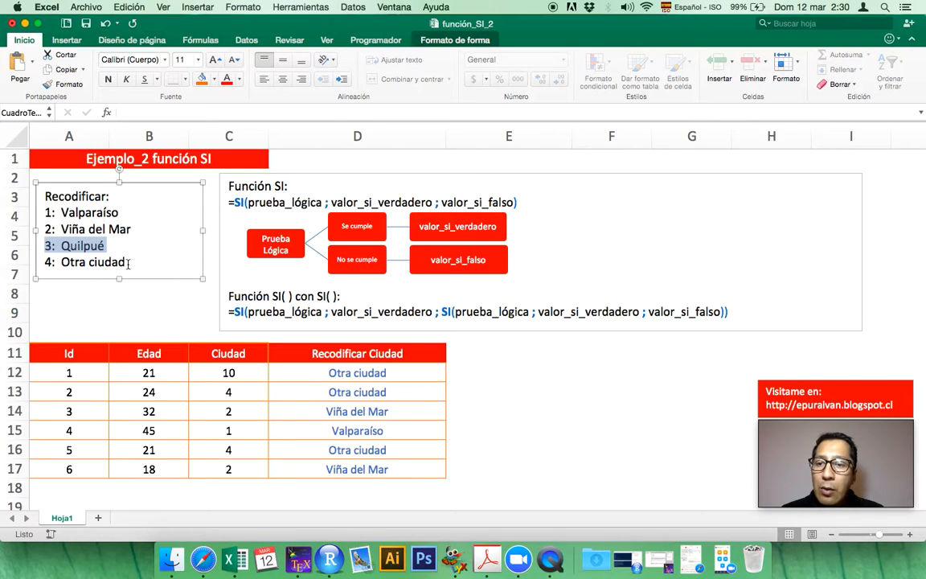
pyautogui.moveTo(126, 262); pyautogui.dragTo(62, 262)
pyautogui.click(50, 262)
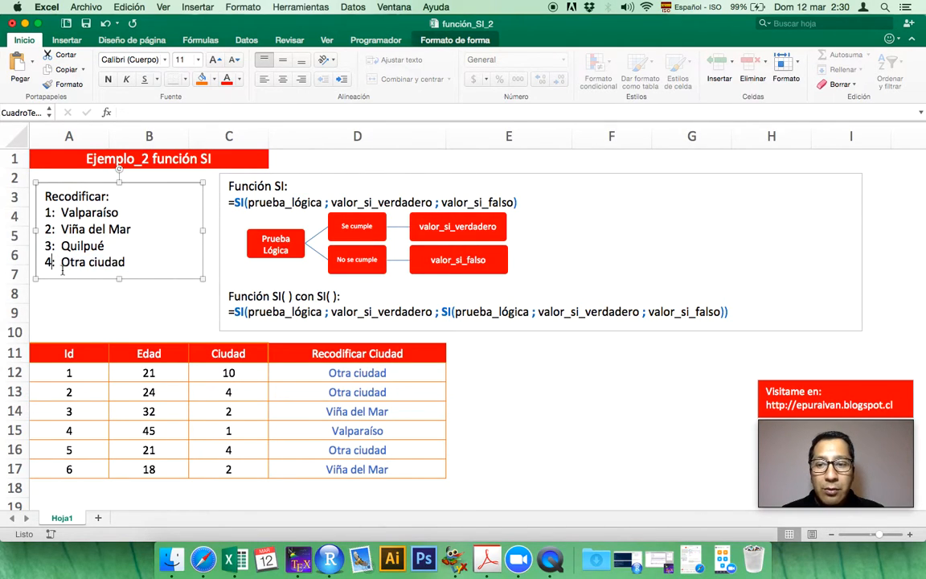
pyautogui.click(228, 372)
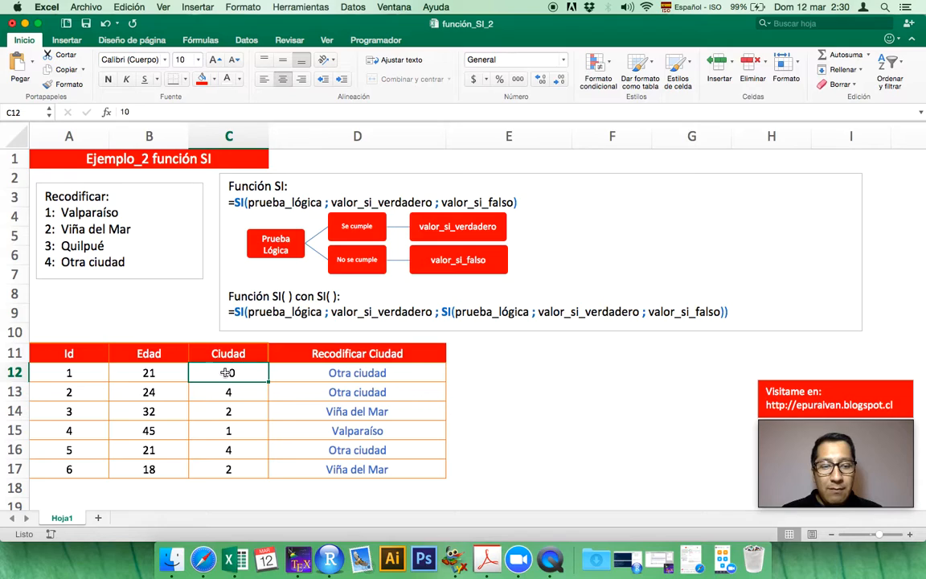
pyautogui.click(317, 376)
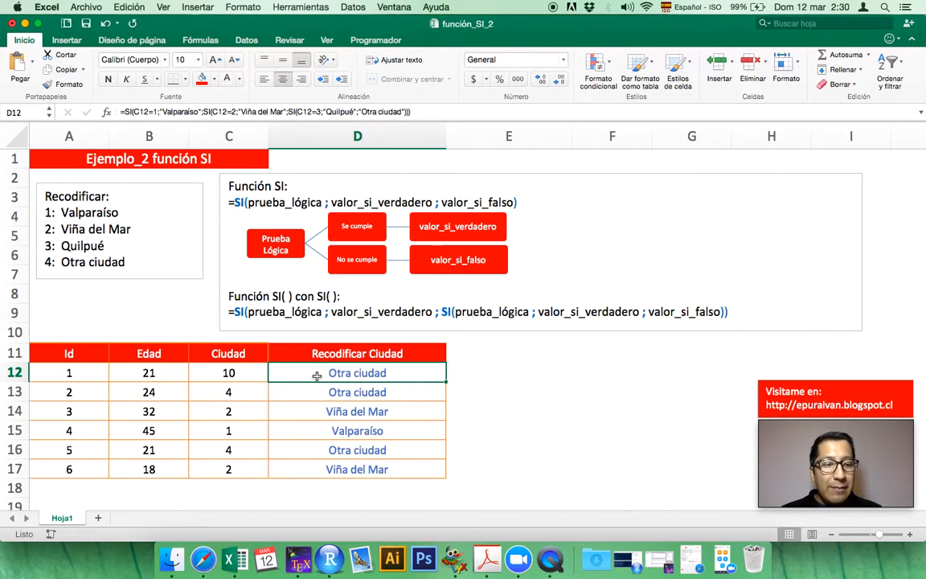
# Return the Ciudad code in C12 to 1.
pyautogui.click(248, 373)
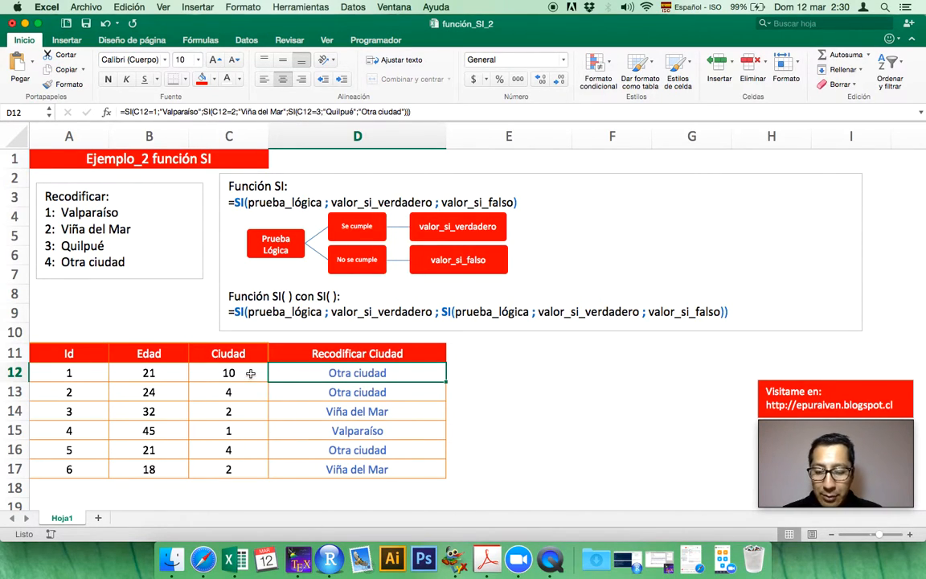
pyautogui.write('1')
pyautogui.press('Return')
# Delete the final false value "Otra ciudad" and the closing parentheses from D12's formula, keeping everything up to the semicolon after "Quilpué".
pyautogui.click(369, 375)
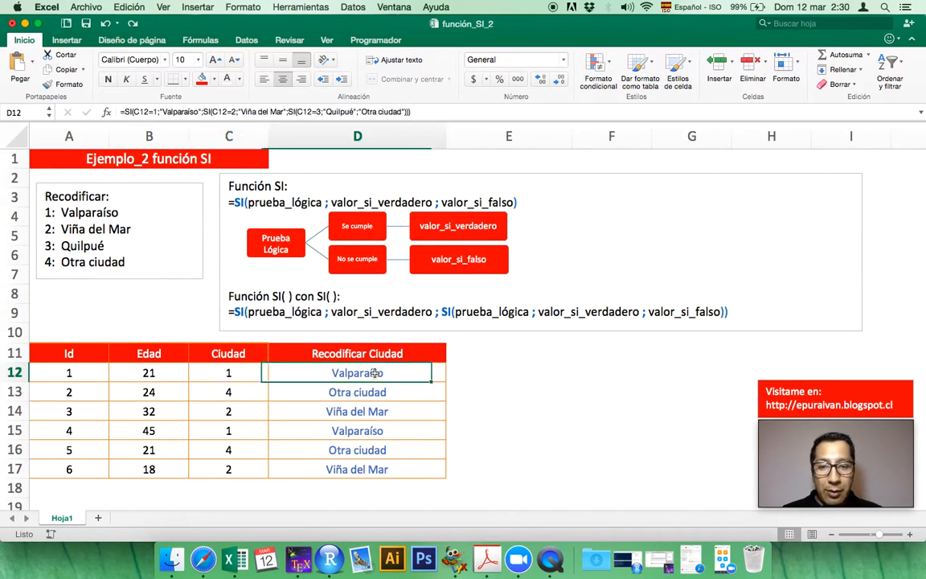
pyautogui.doubleClick(370, 375)
pyautogui.click(565, 376)
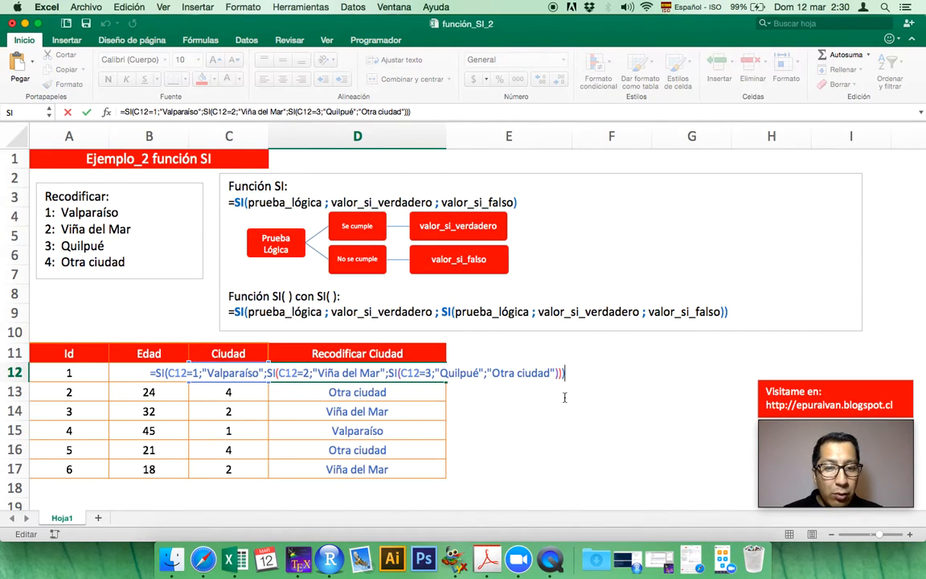
pyautogui.press('BackSpace')
pyautogui.press('BackSpace')
pyautogui.press('BackSpace')
pyautogui.press('BackSpace')
pyautogui.press('BackSpace')
pyautogui.press('BackSpace')
pyautogui.press('BackSpace')
pyautogui.press('BackSpace')
pyautogui.press('BackSpace')
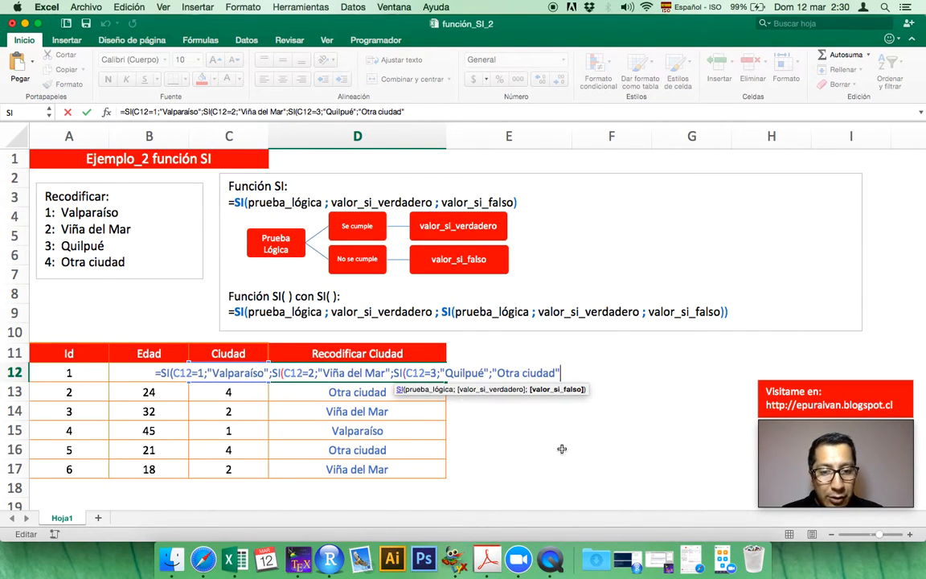
pyautogui.press('BackSpace')
pyautogui.press('BackSpace')
pyautogui.press('BackSpace')
pyautogui.press('BackSpace')
pyautogui.press('BackSpace')
pyautogui.press('BackSpace')
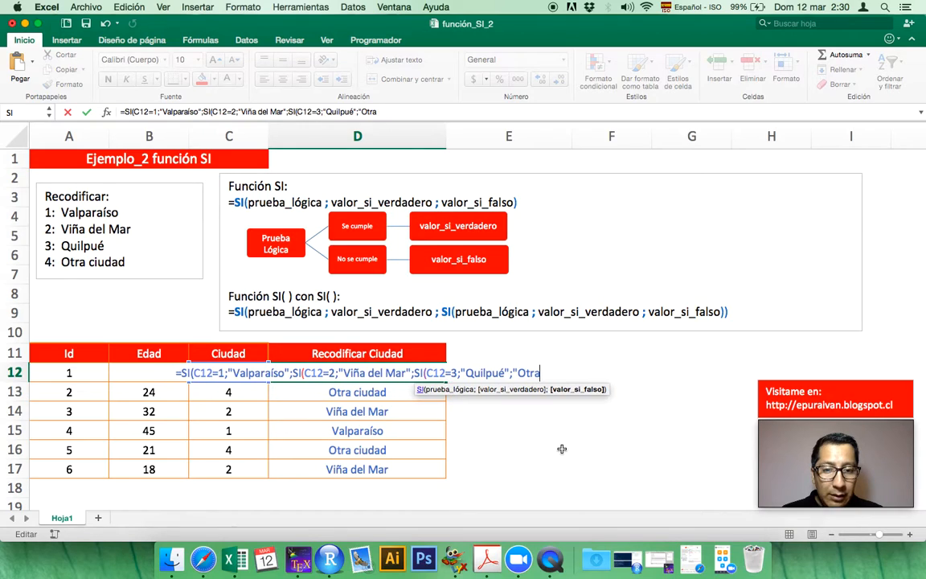
pyautogui.press('BackSpace')
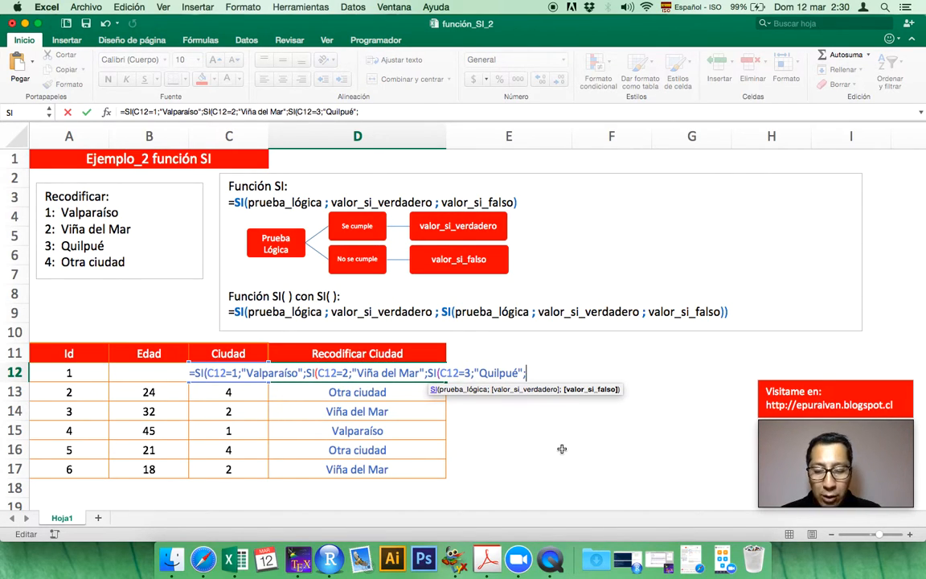
# Nest a fourth SI as the last false value in D12's formula, testing C12=4 and returning "Otra ciudad".
pyautogui.write('si')
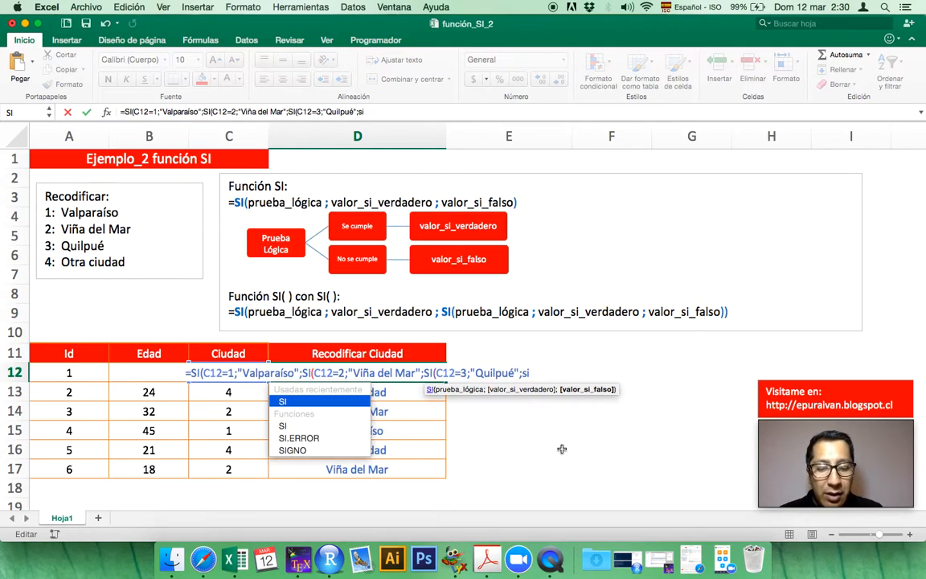
pyautogui.write('(c12')
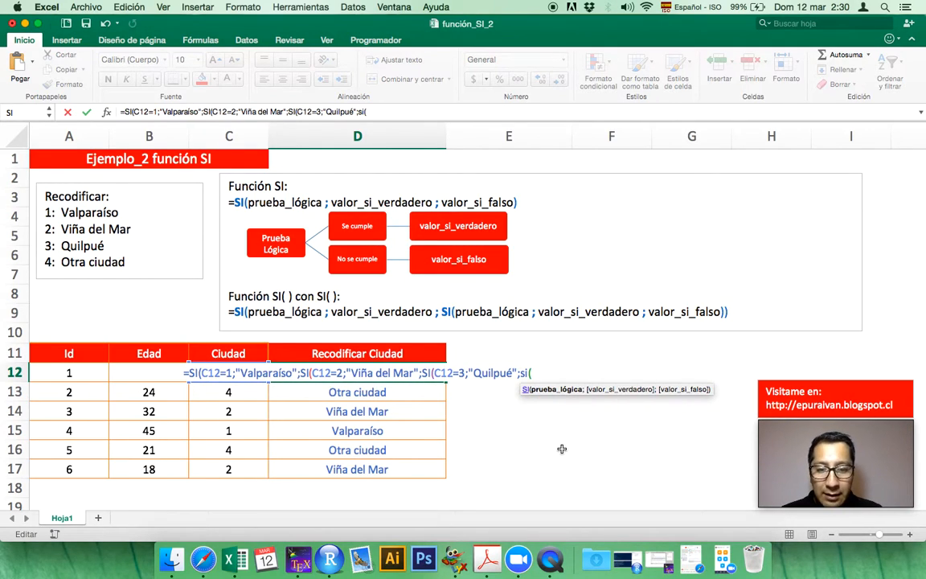
pyautogui.write('=')
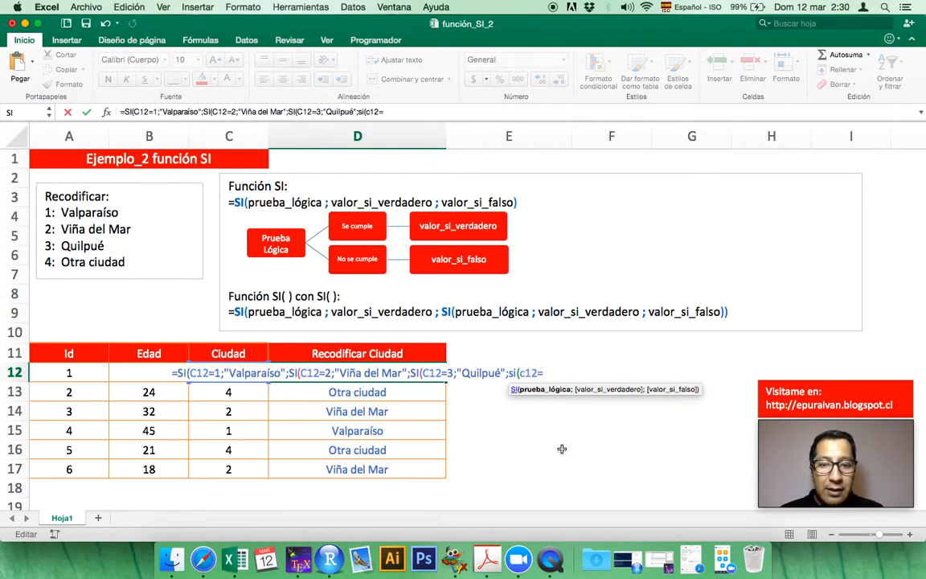
pyautogui.write('4')
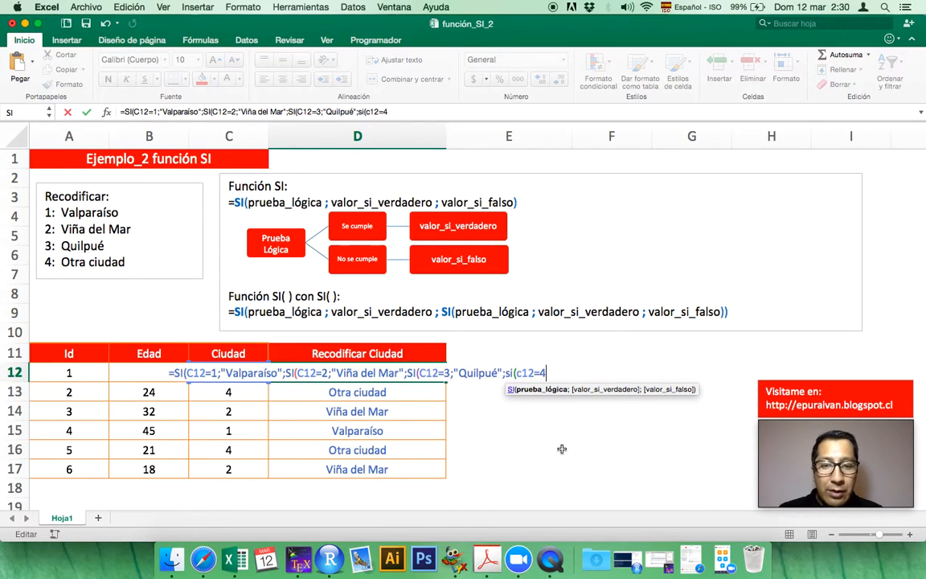
pyautogui.write(';"')
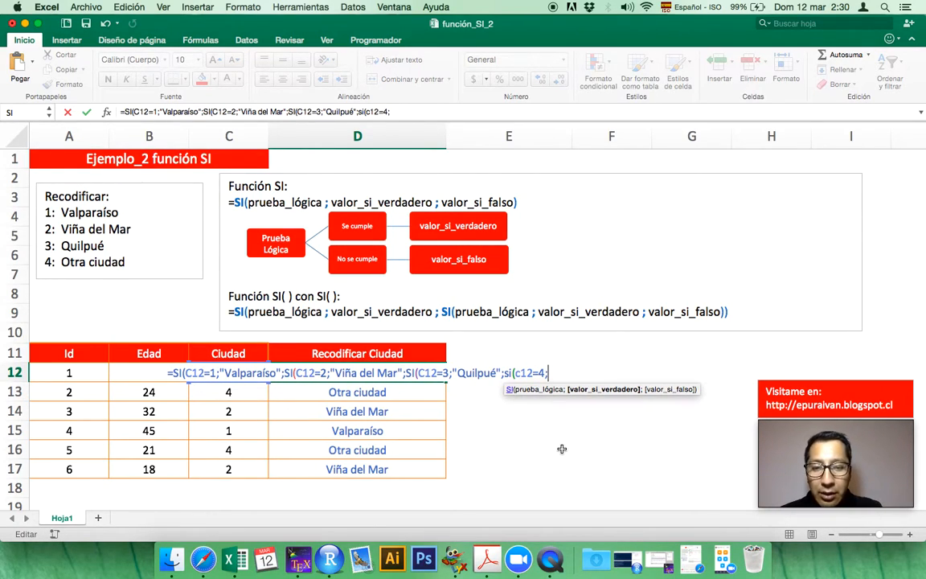
pyautogui.write('Otra')
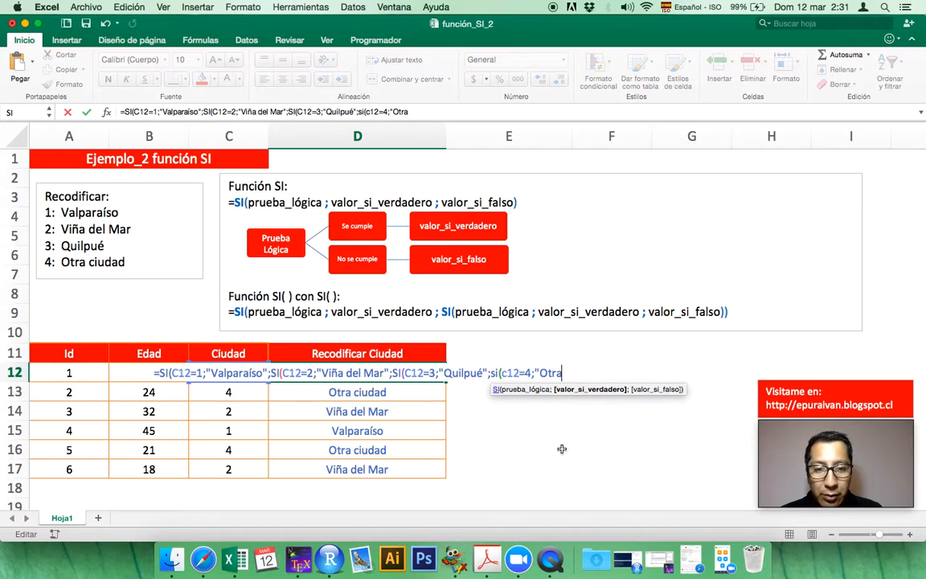
pyautogui.write(' ciudad"')
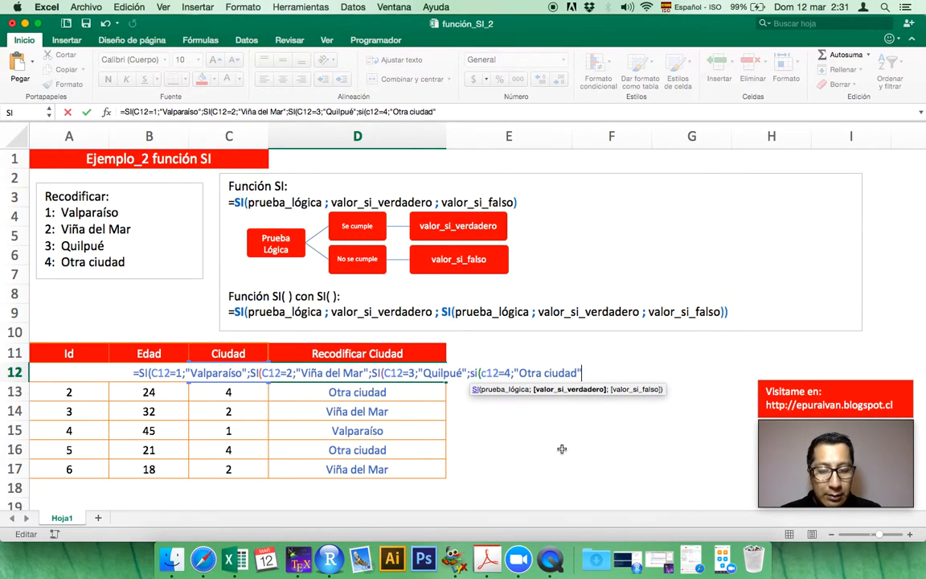
# Enter "Error en los datos" as the final false value in D12's formula and close all four SI functions.
pyautogui.write(';')
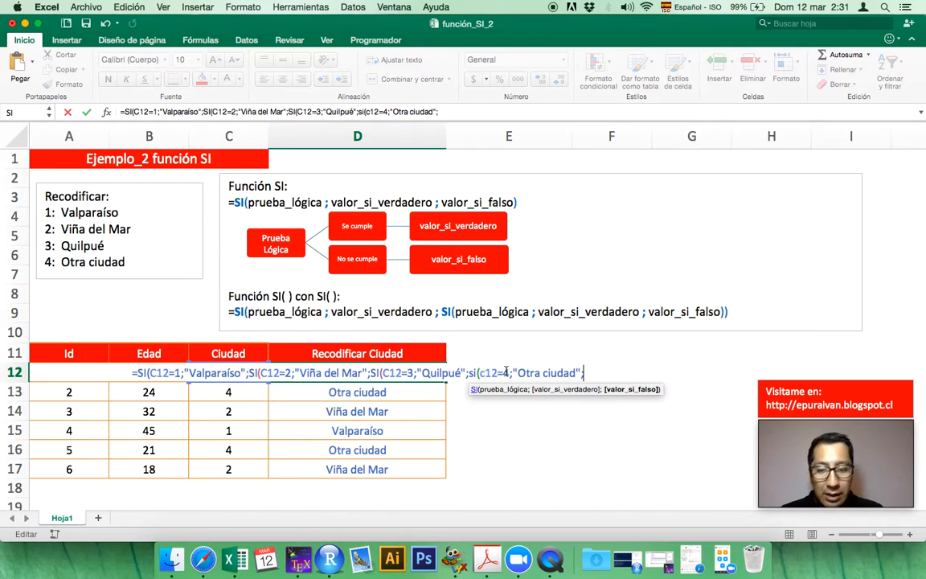
pyautogui.write('"')
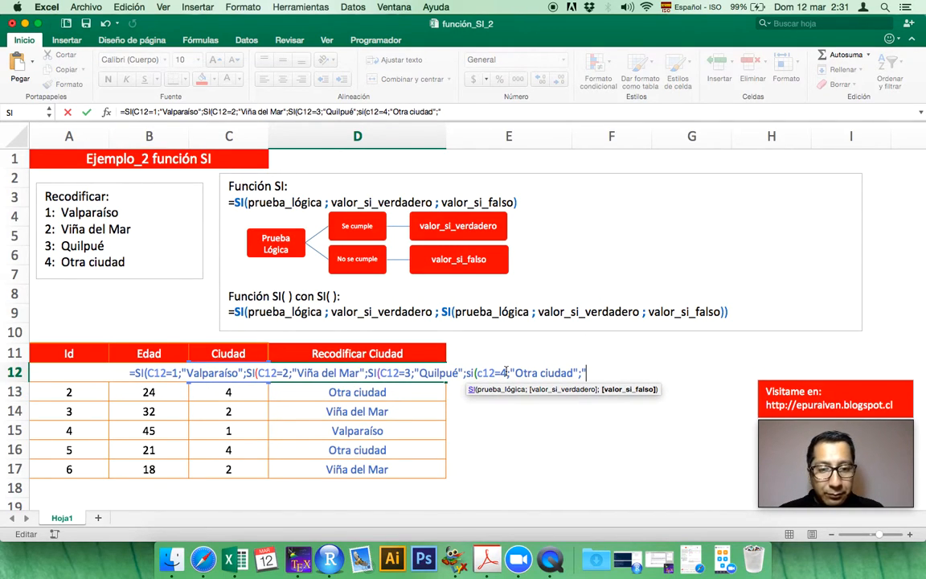
pyautogui.write('Error en los datos"')
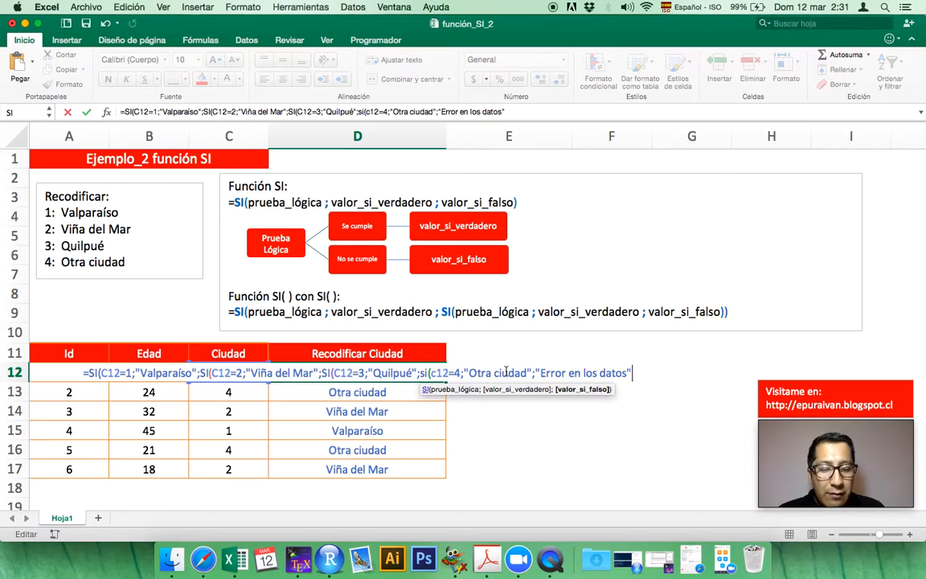
pyautogui.write('))))')
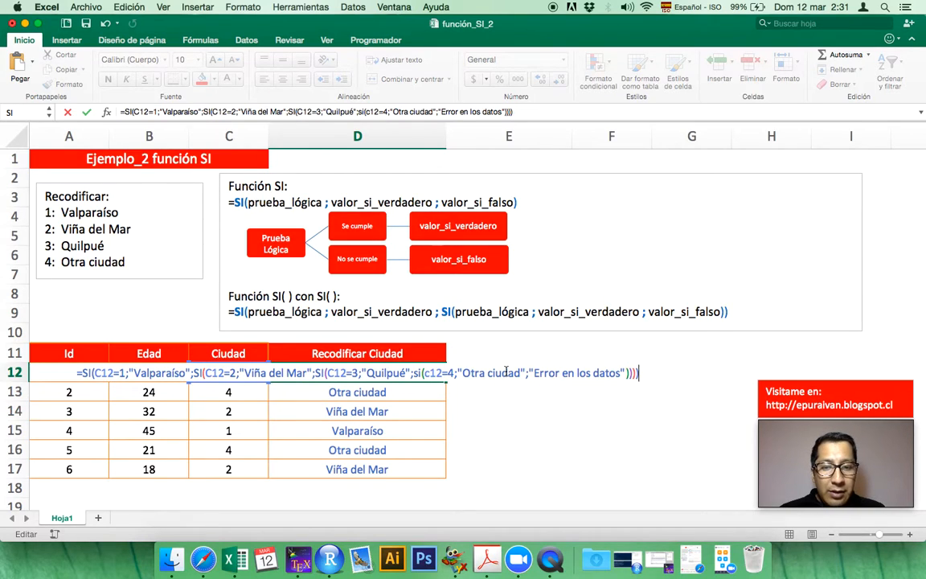
# Confirm the four-level SI formula in D12 and copy it down through D17.
pyautogui.press('Return')
pyautogui.press('Up')
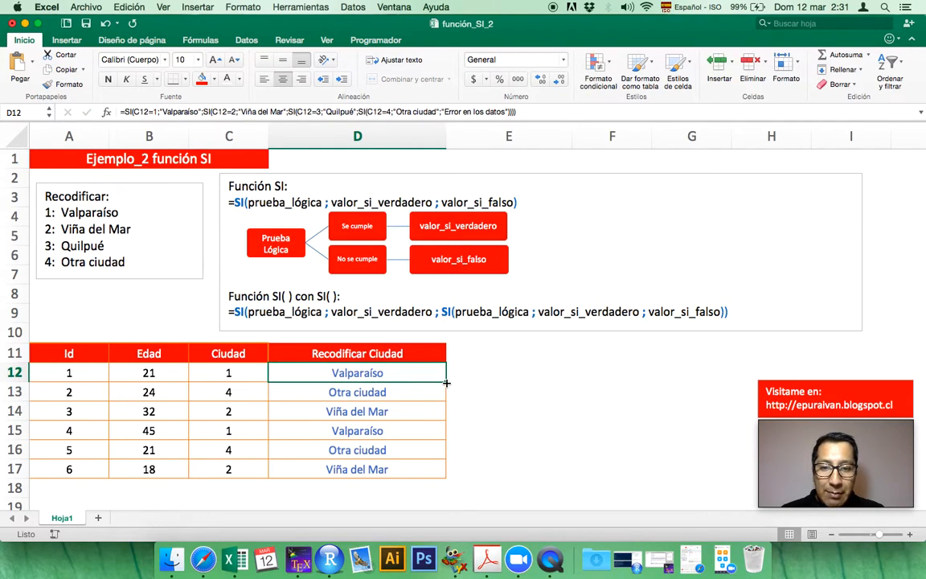
pyautogui.doubleClick(447, 382)
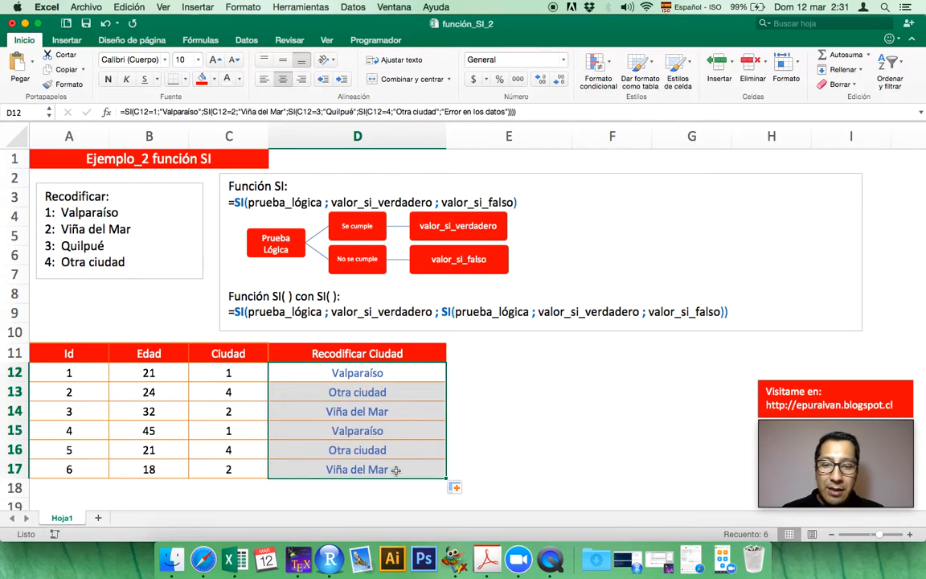
# Test the extended formula by entering the invalid code 10 in C12.
pyautogui.click(240, 373)
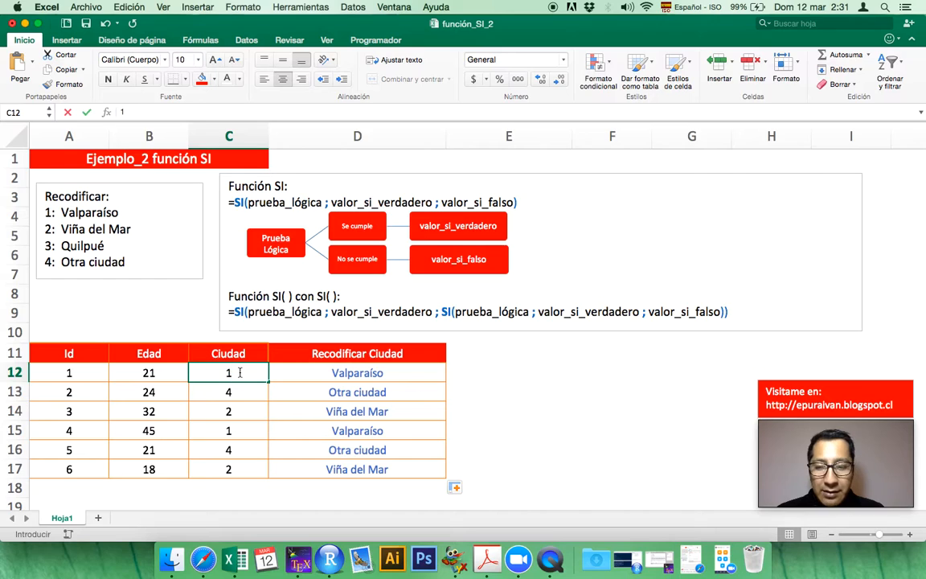
pyautogui.write('10')
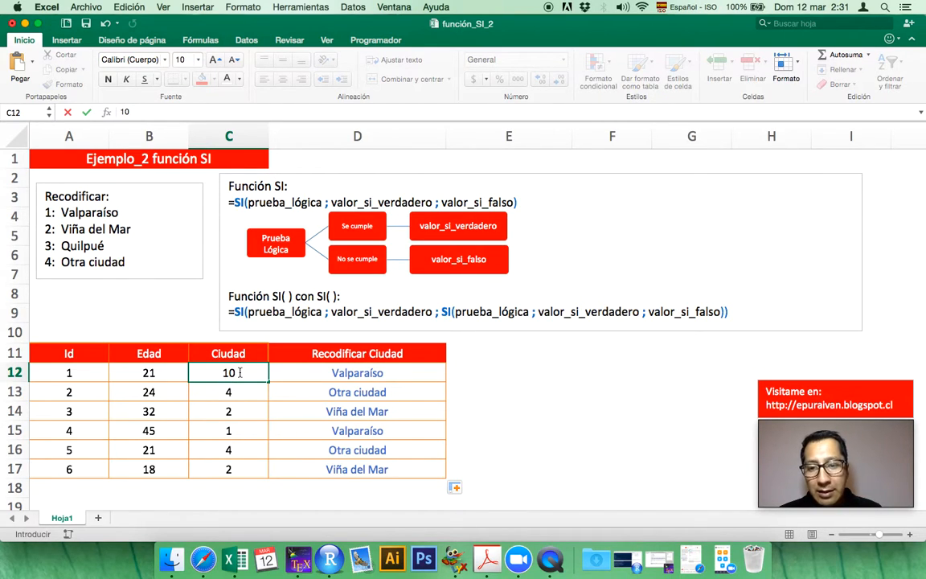
pyautogui.press('Return')
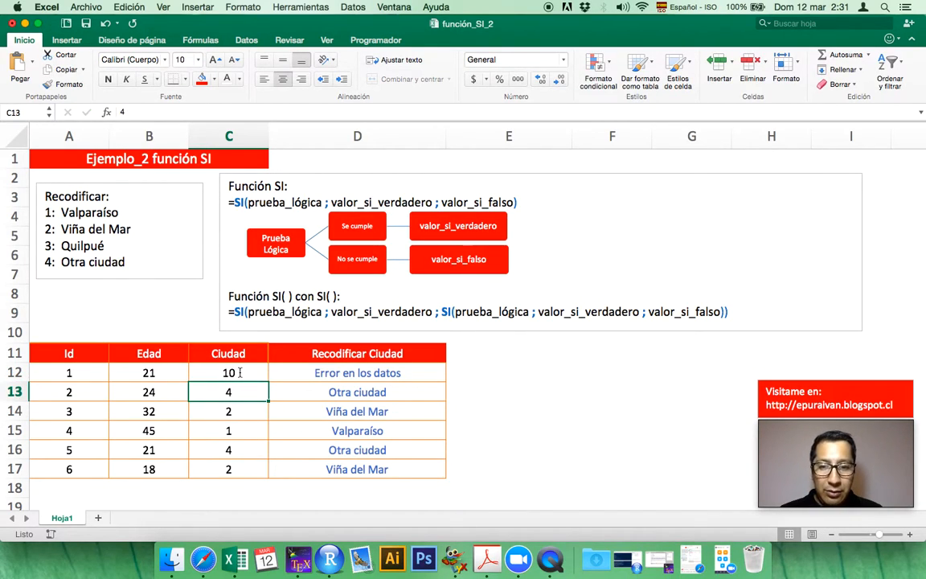
pyautogui.press('Up')
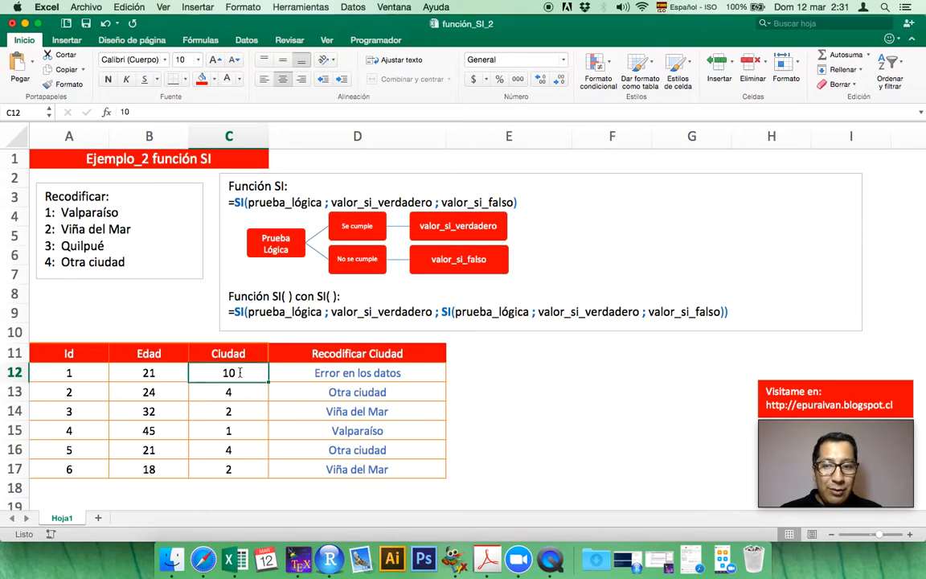
pyautogui.press('Right')
pyautogui.press('Down')
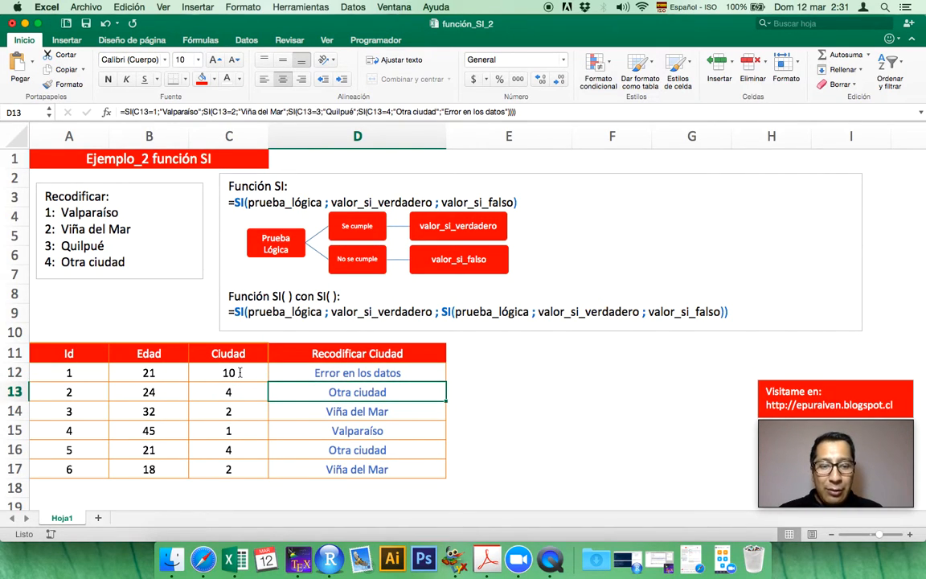
# Enter the invalid code 20 in C14 as a second test of the extended formula.
pyautogui.press('Down')
pyautogui.press('Left')
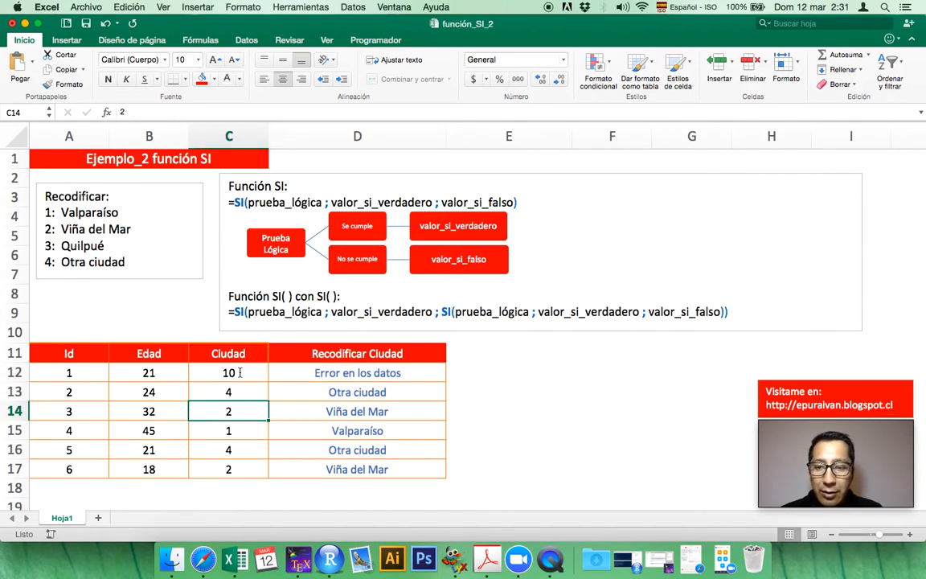
pyautogui.write('20')
pyautogui.press('Tab')
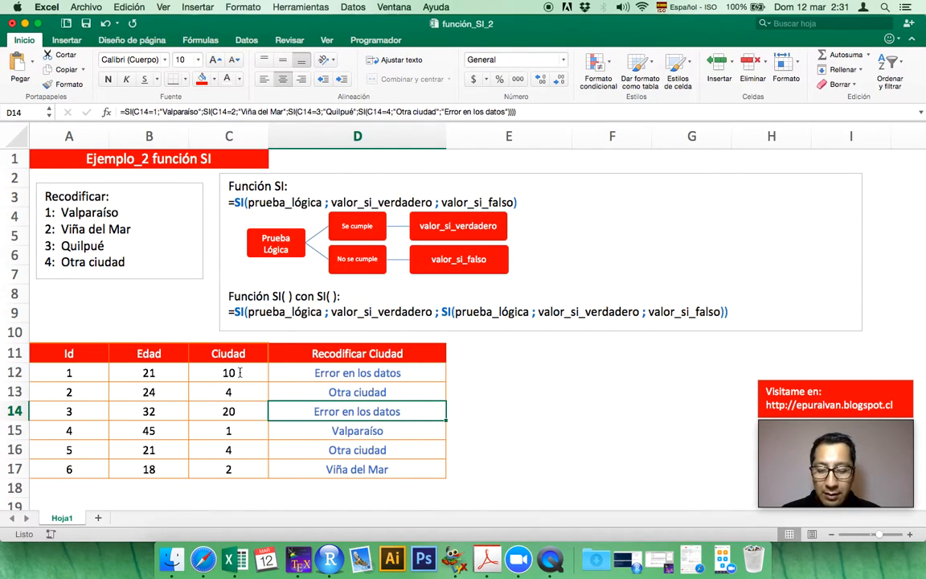
# Undo the two test code changes in C14 and C12.
pyautogui.press('super+z')
pyautogui.press('super+z')
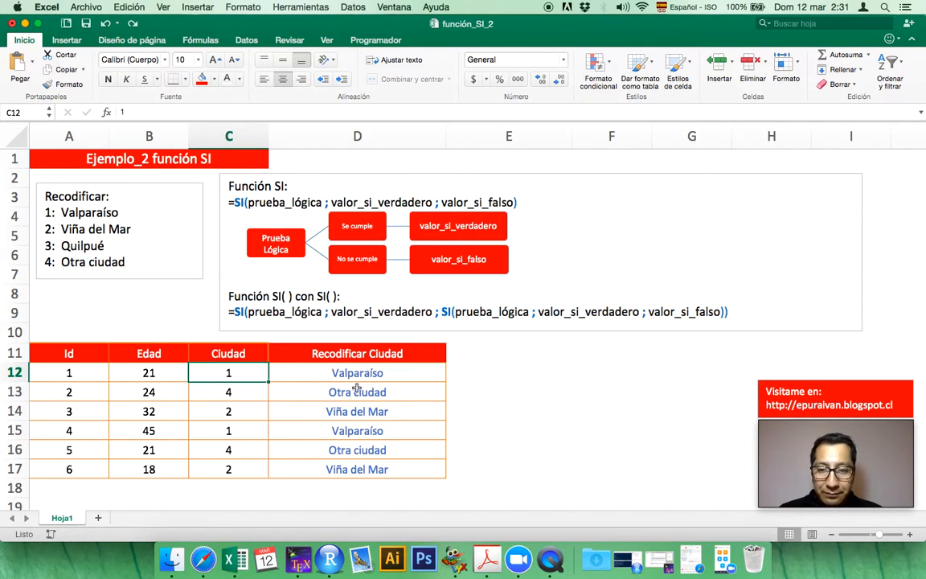
pyautogui.click(459, 373)
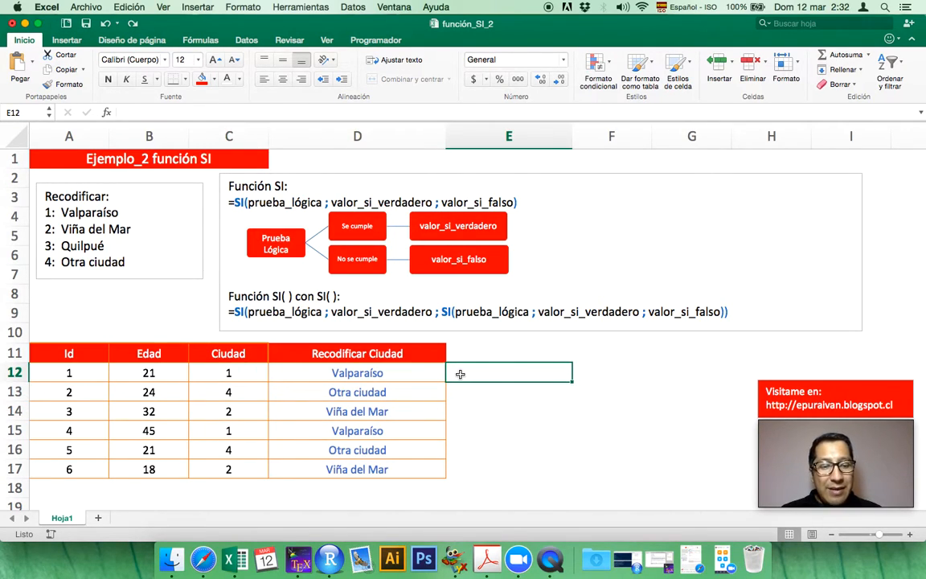